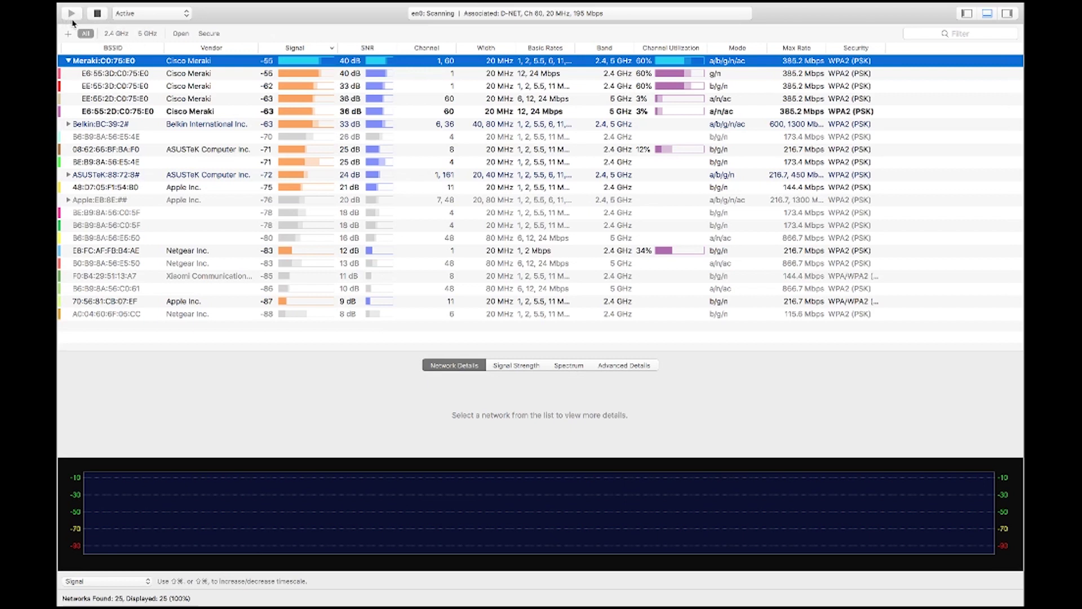
- Open and dismiss the scan mode choices several times, keeping Active scanning
{"action": "left_click", "coordinate": [189, 14]}
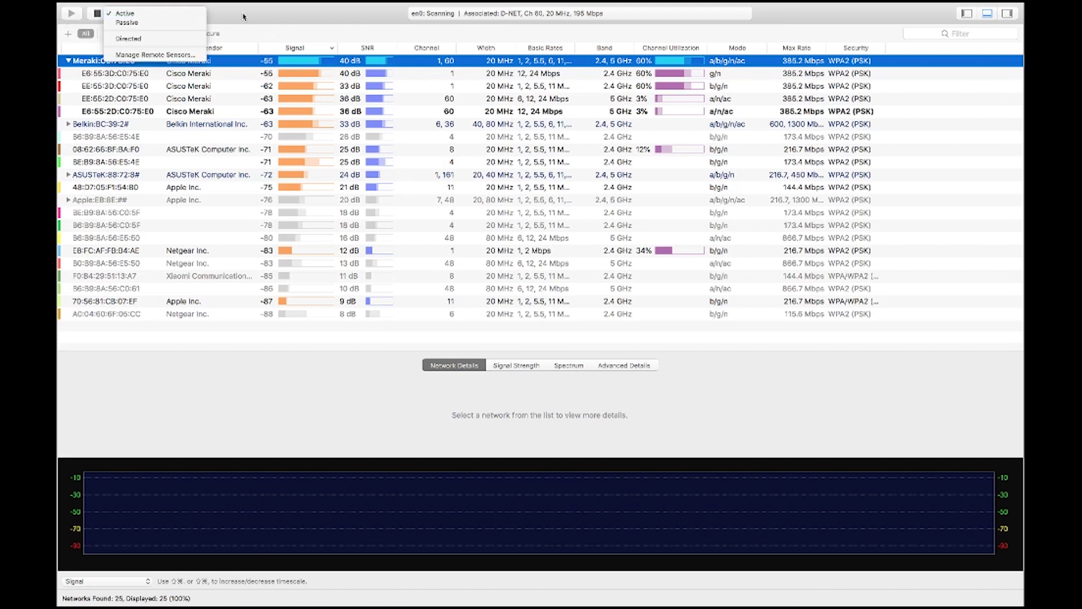
{"action": "left_click", "coordinate": [251, 19]}
{"action": "left_click", "coordinate": [173, 16]}
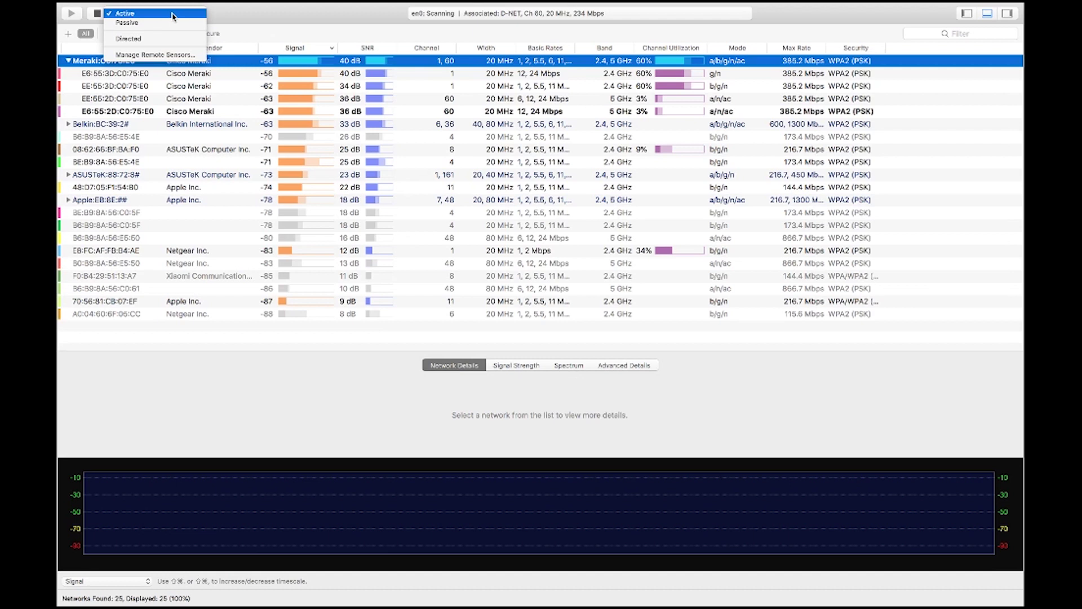
{"action": "left_click", "coordinate": [169, 14]}
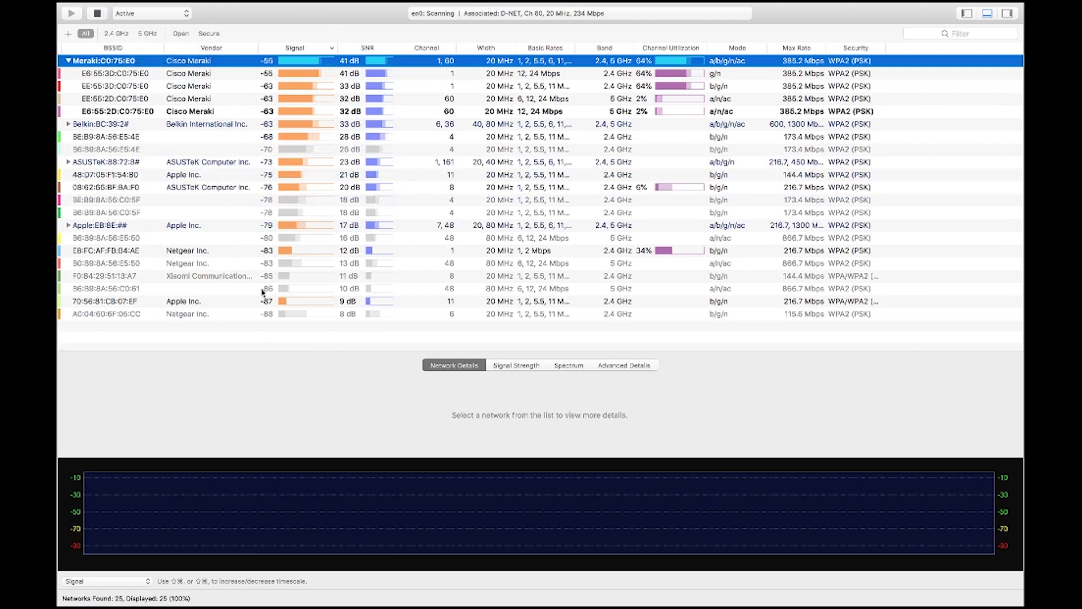
{"action": "left_click", "coordinate": [143, 17]}
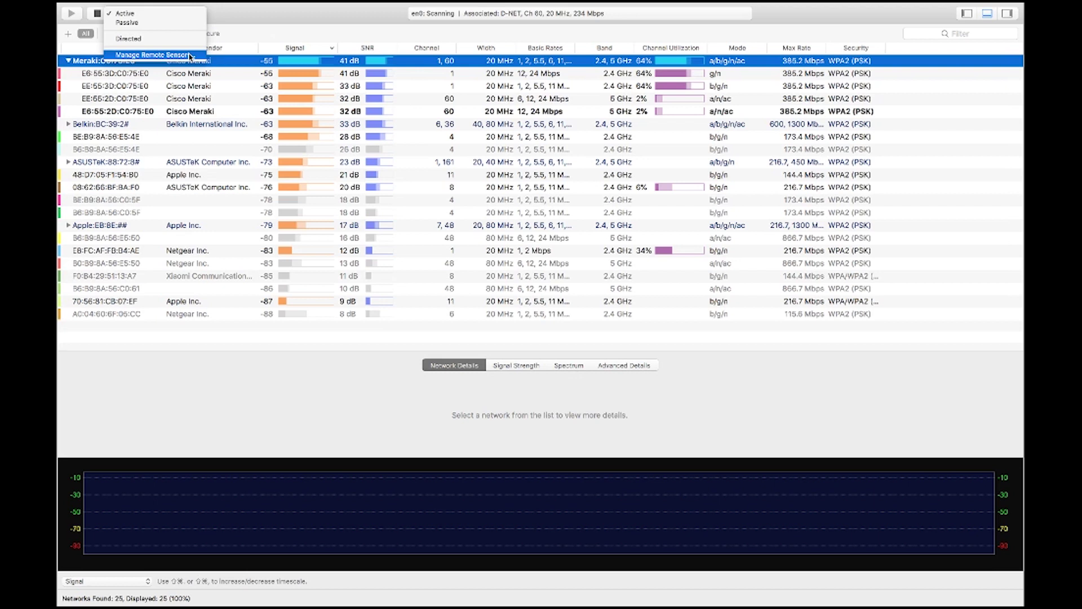
{"action": "left_click", "coordinate": [421, 25]}
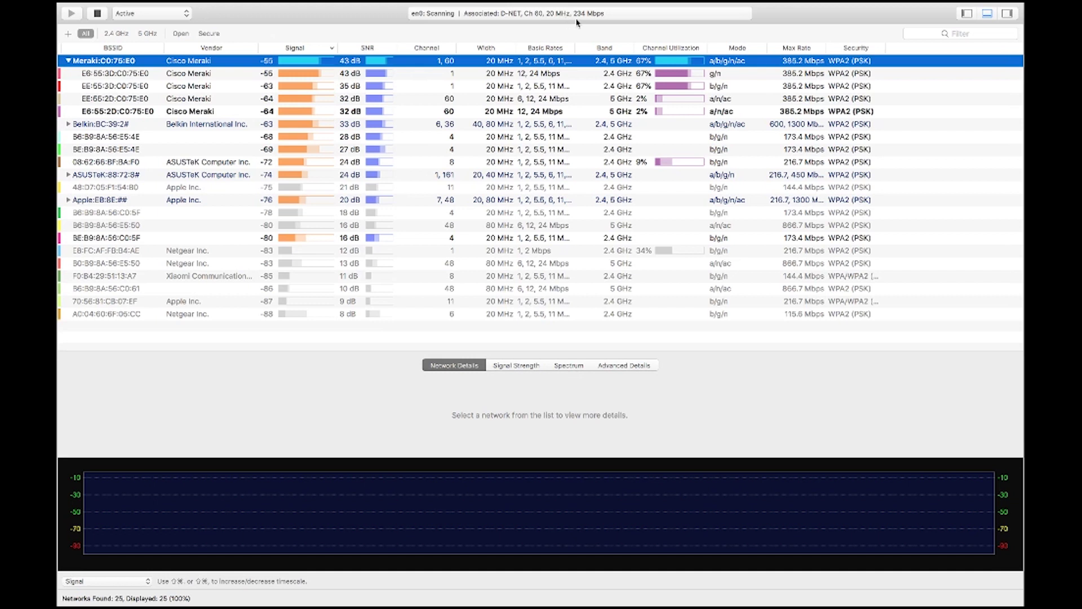
- Show the automatic filters and filter the table to Apple Inc. vendor networks
{"action": "mouse_move", "coordinate": [837, 5]}
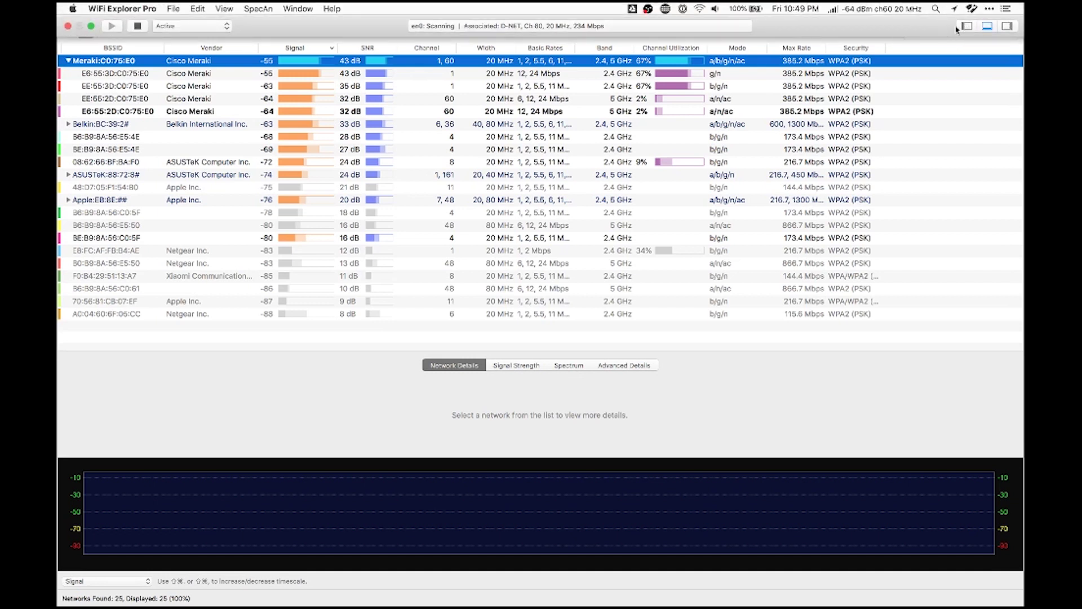
{"action": "left_click", "coordinate": [966, 27]}
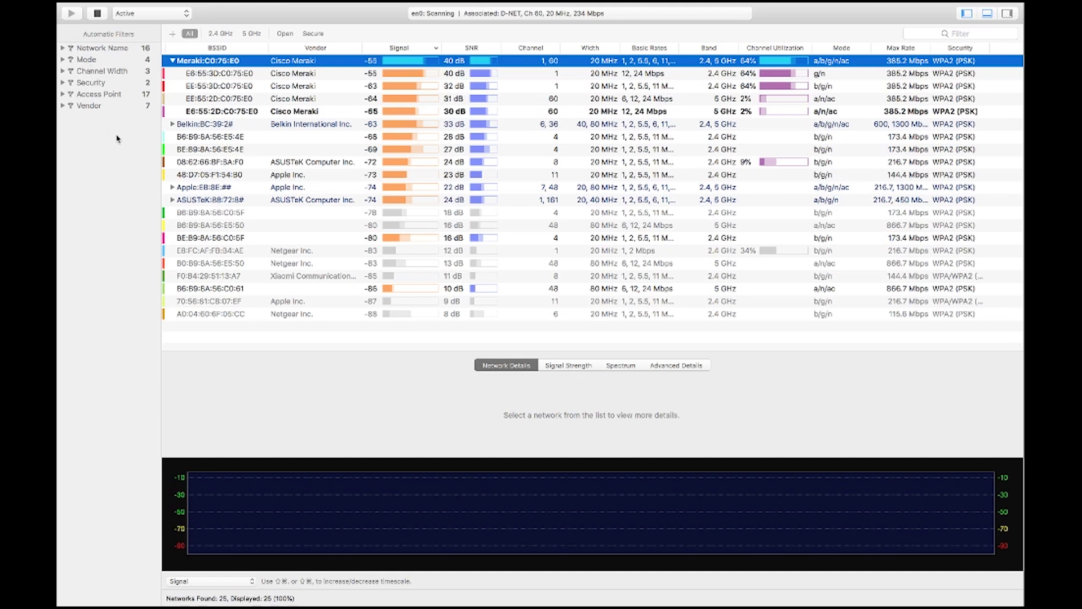
{"action": "left_click", "coordinate": [63, 106]}
{"action": "left_click", "coordinate": [94, 129]}
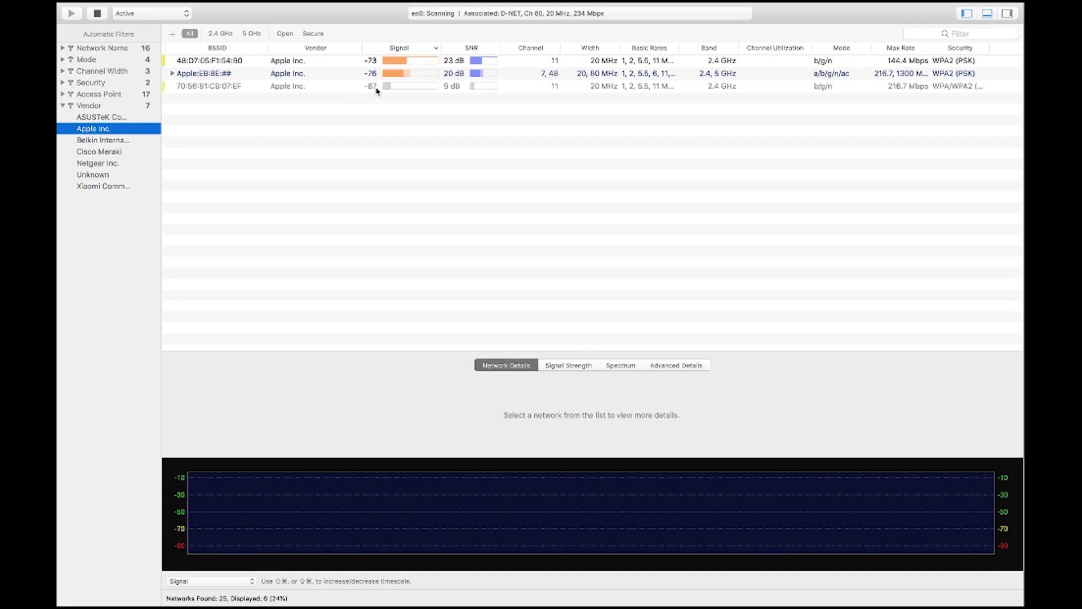
- Hide the network details and signal graph panel, then bring it back
{"action": "left_click", "coordinate": [988, 16]}
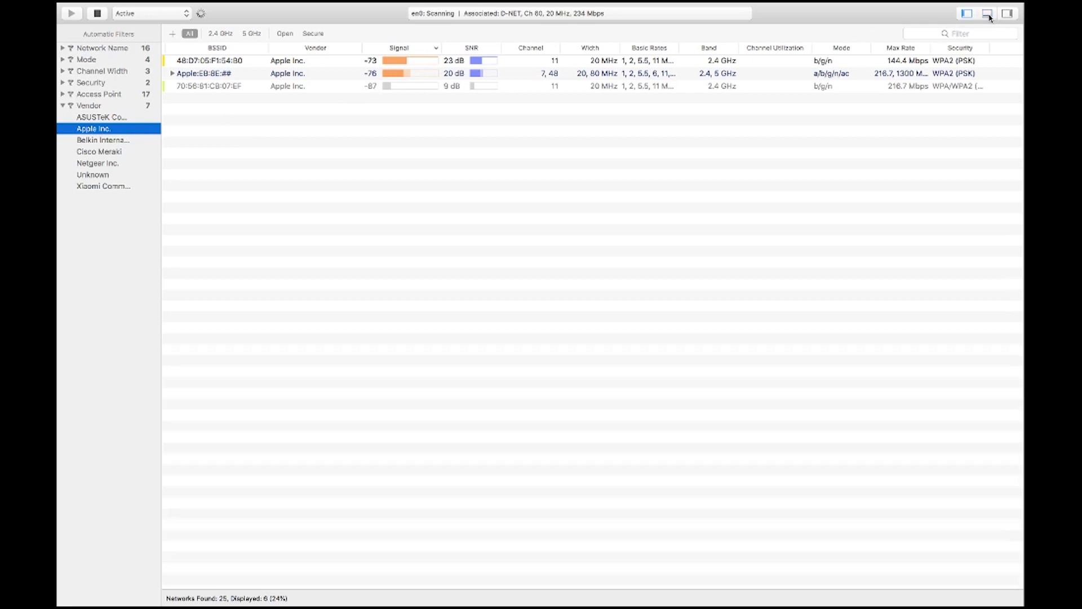
{"action": "left_click", "coordinate": [988, 15]}
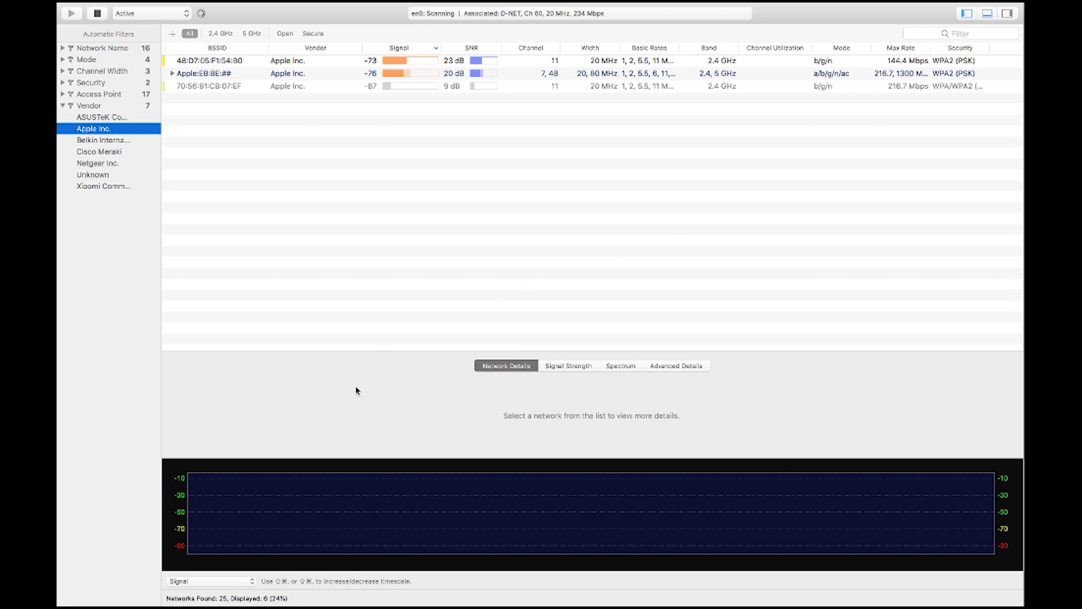
{"action": "mouse_move", "coordinate": [993, 6]}
- Open the issues side panel and view utilization for Apple access point 24:A2:E1:EB:8E:1C
{"action": "left_click", "coordinate": [967, 15]}
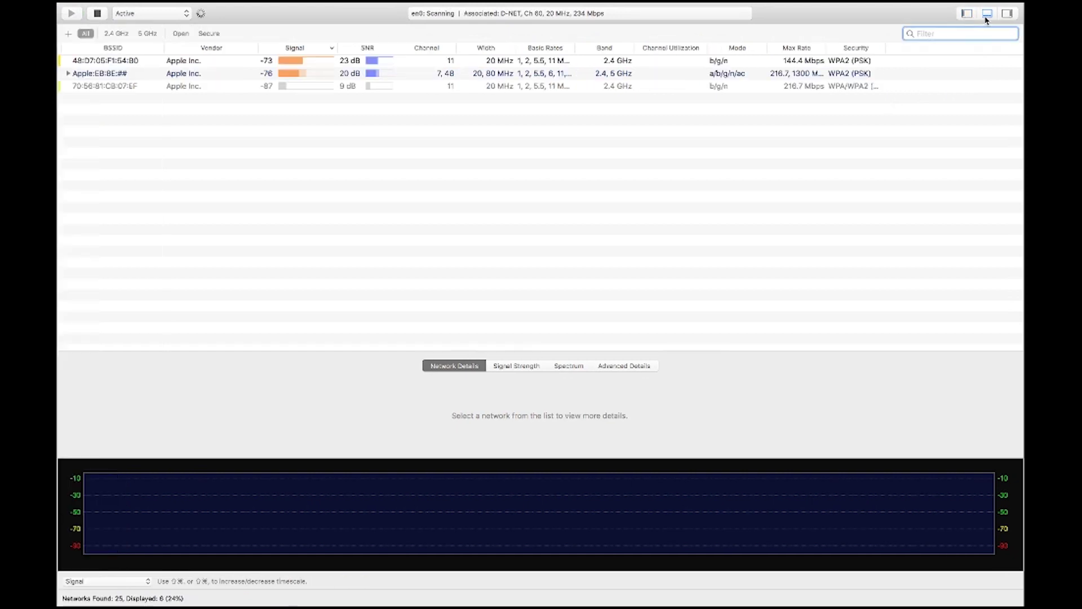
{"action": "left_click", "coordinate": [1007, 14]}
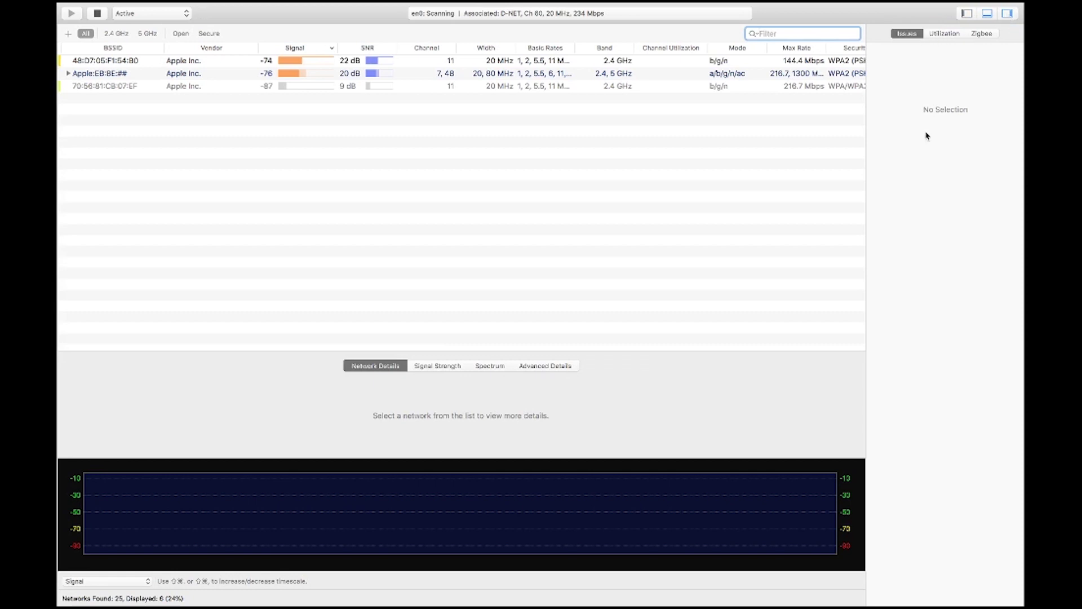
{"action": "left_click", "coordinate": [68, 73]}
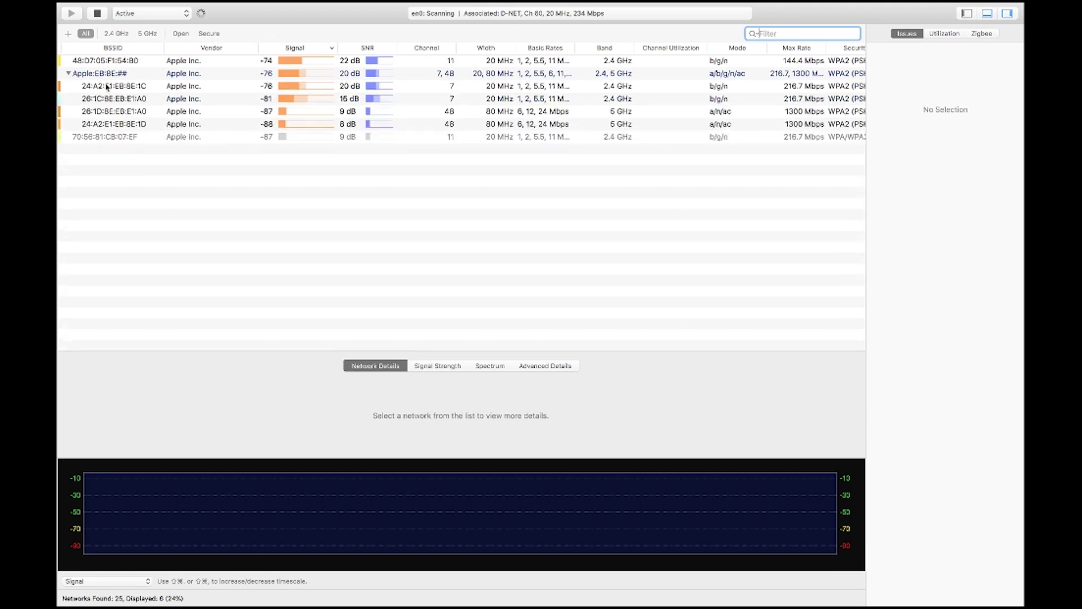
{"action": "left_click", "coordinate": [117, 89]}
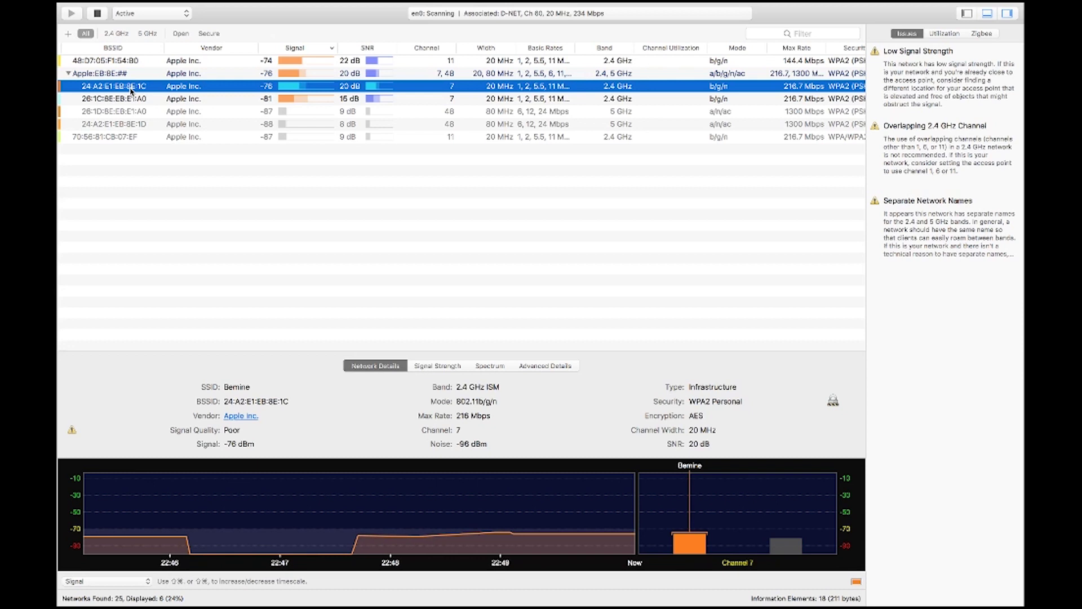
{"action": "left_click", "coordinate": [946, 35]}
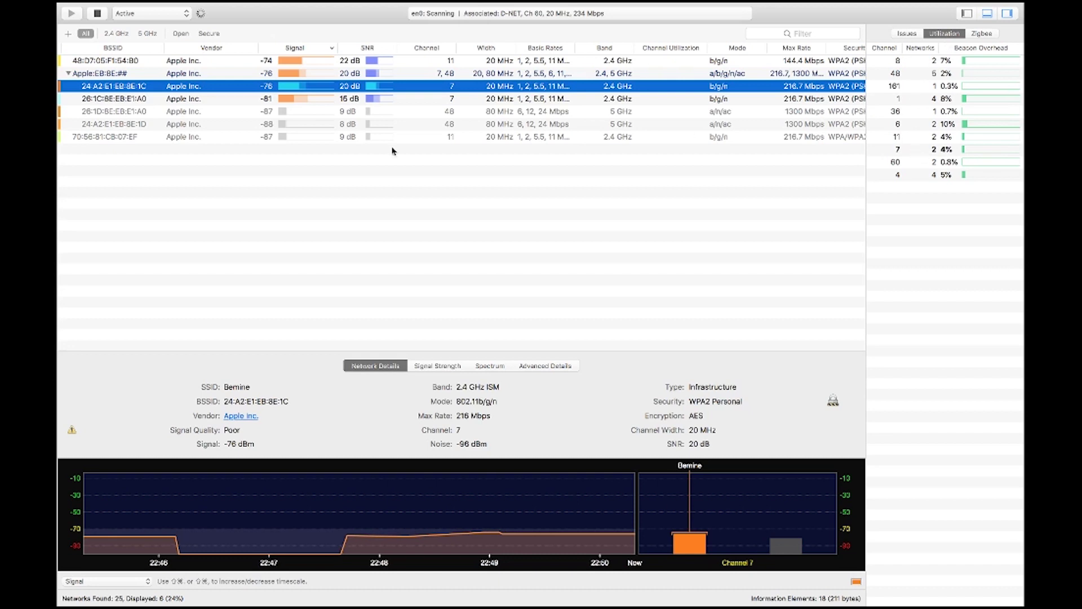
- Clear the Apple Inc. vendor filter, check Zigbee information, and close the side panel
{"action": "left_click", "coordinate": [966, 13]}
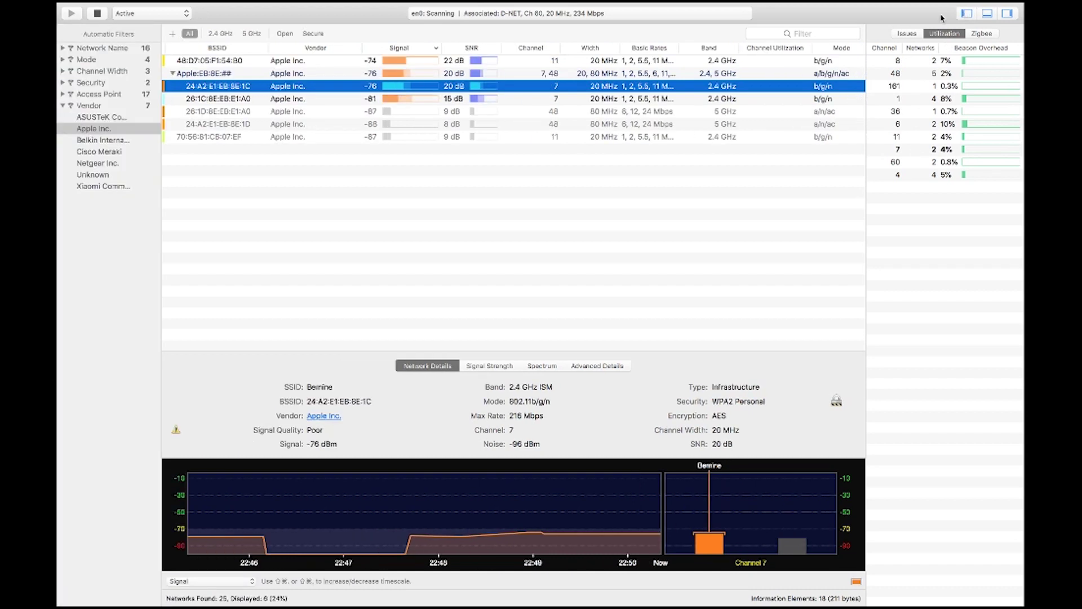
{"action": "left_click", "coordinate": [89, 130]}
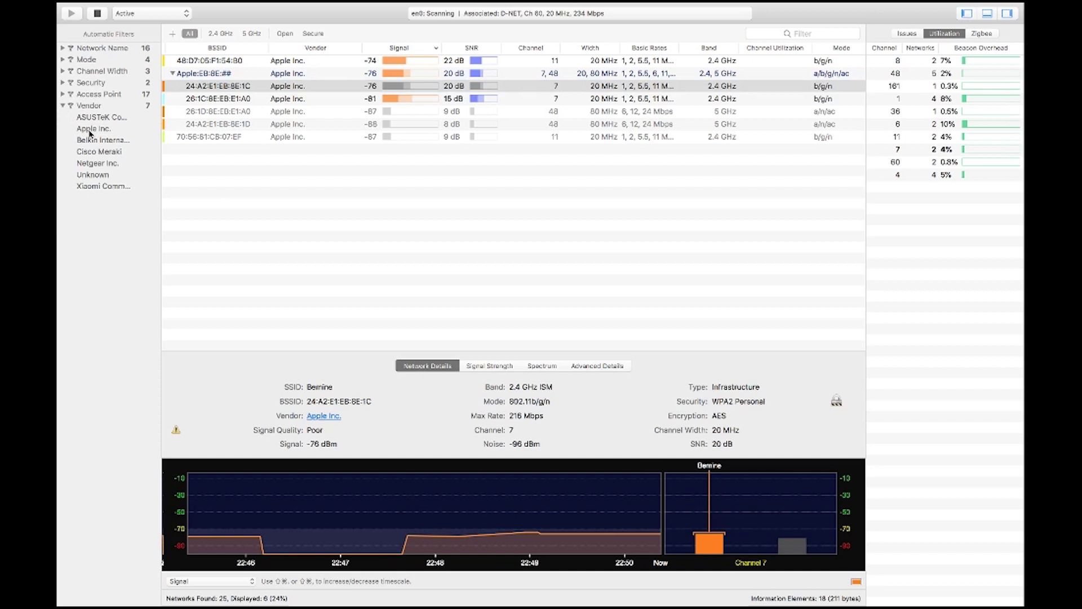
{"action": "left_click", "coordinate": [66, 107]}
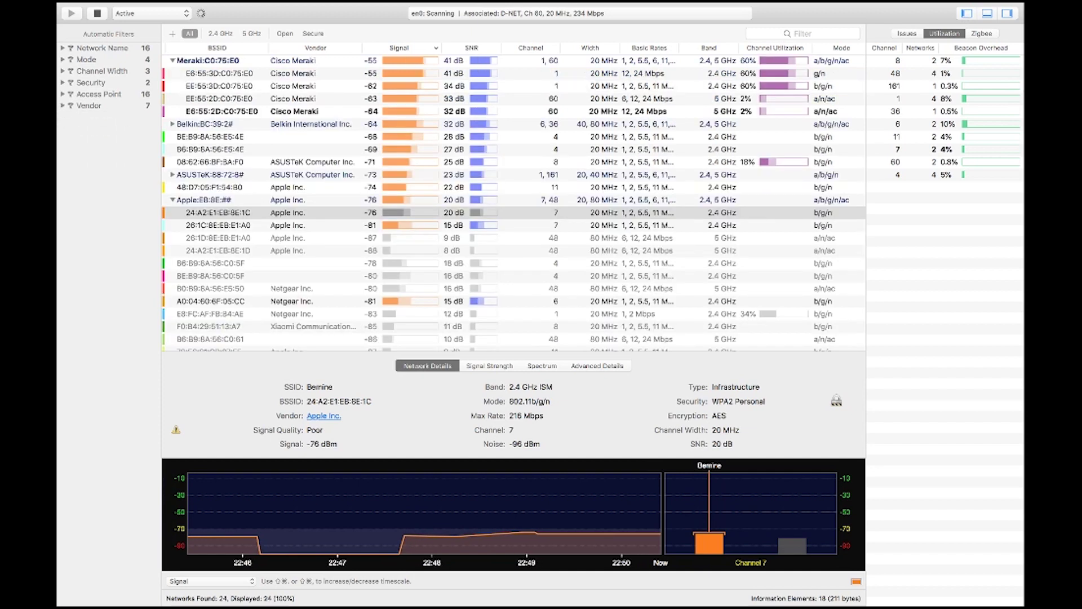
{"action": "left_click", "coordinate": [981, 35]}
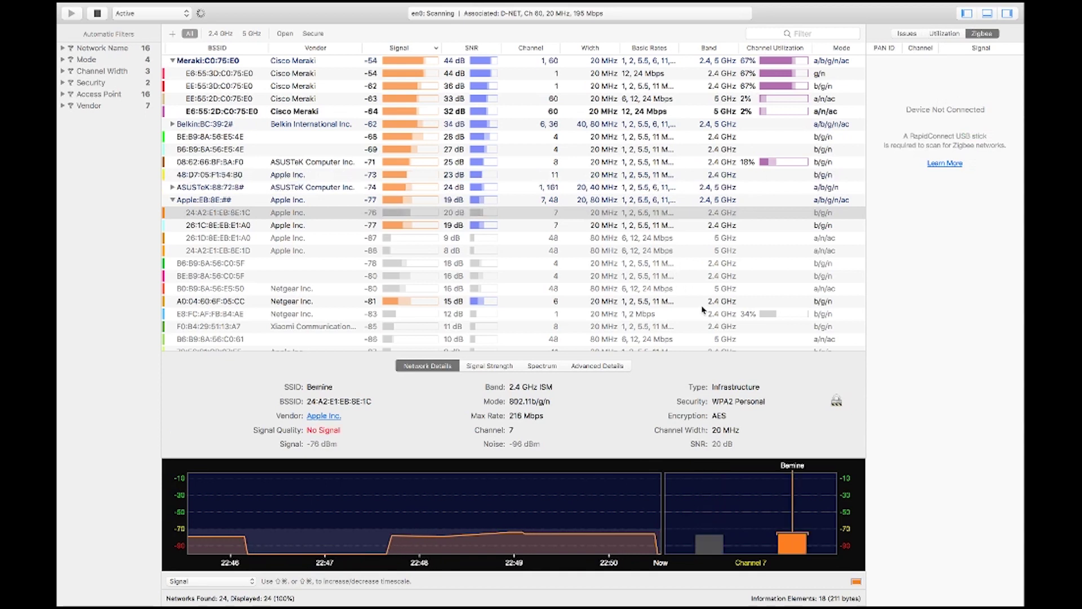
{"action": "left_click", "coordinate": [1007, 14]}
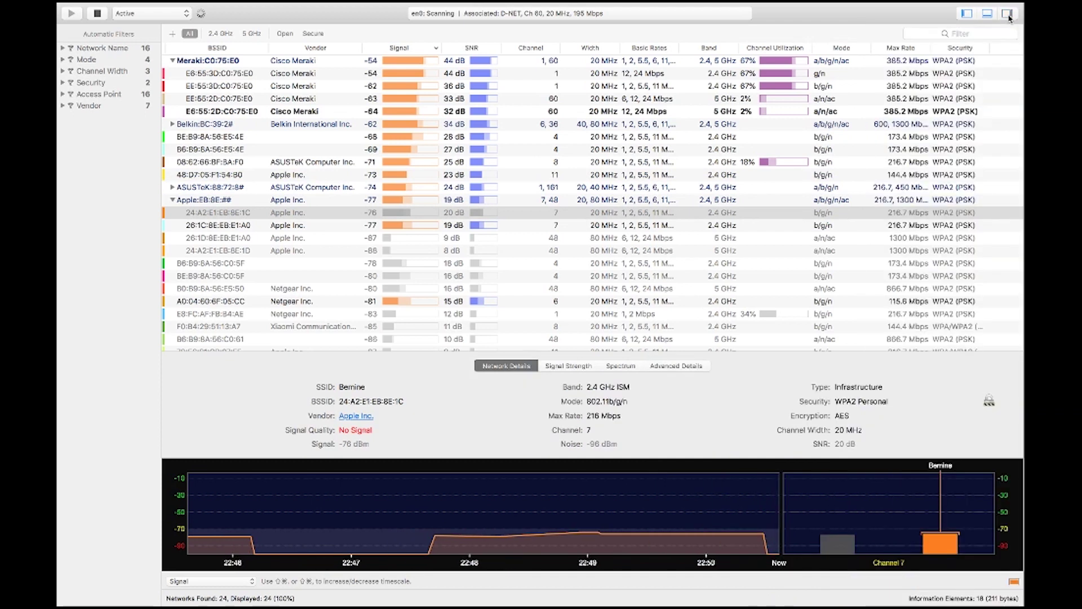
- Try text filters '5 ghz' and '2.4 ghz' in the Filter field, clearing each
{"action": "left_click", "coordinate": [950, 35]}
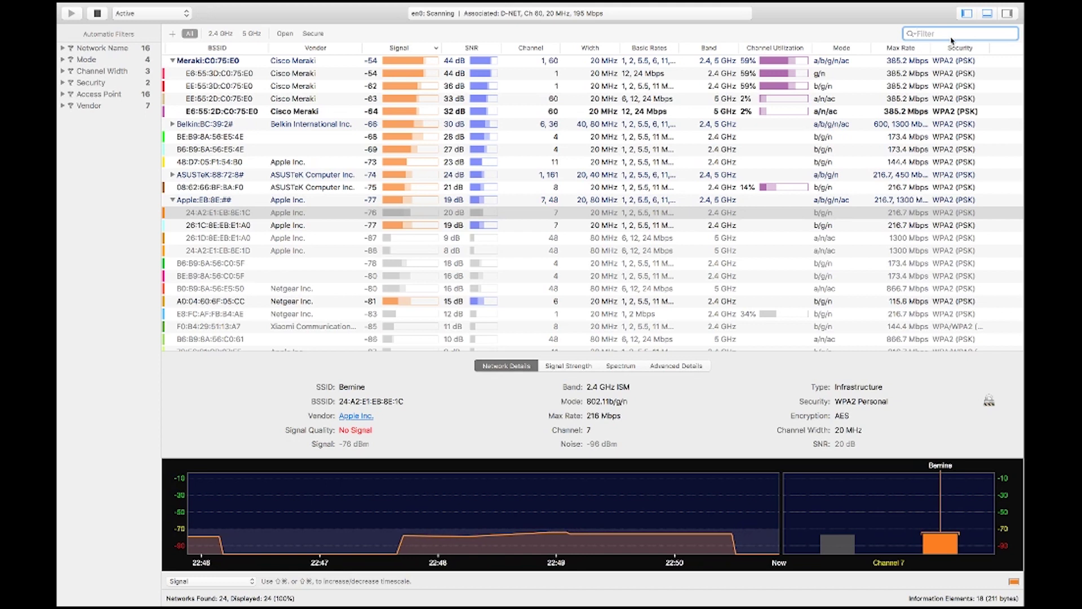
{"action": "type", "text": "5 ghz"}
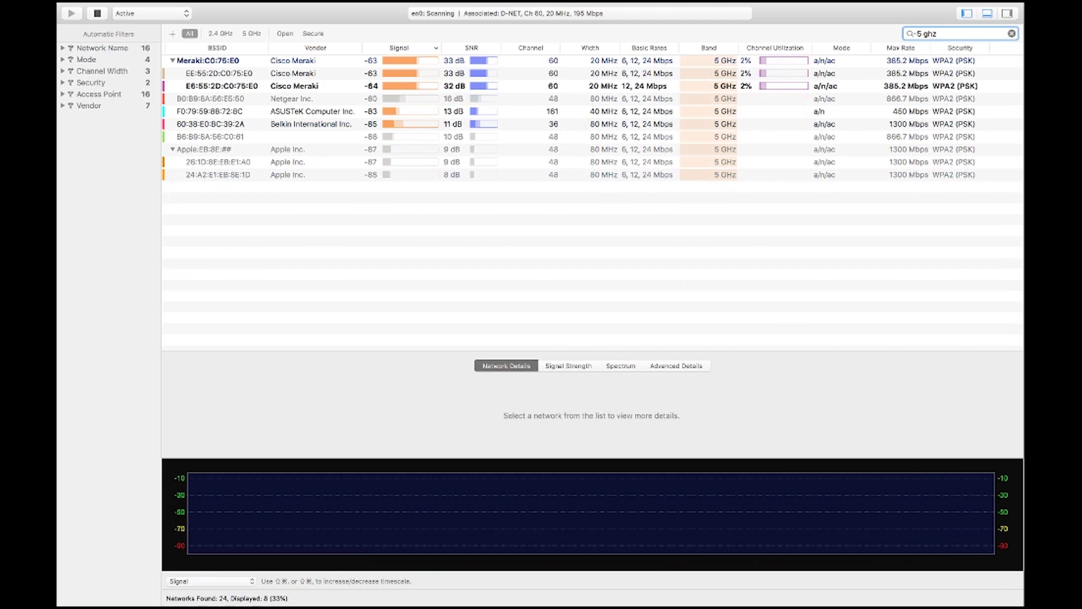
{"action": "key", "text": "BackSpace"}
{"action": "key", "text": "BackSpace"}
{"action": "key", "text": "BackSpace"}
{"action": "key", "text": "BackSpace"}
{"action": "key", "text": "BackSpace"}
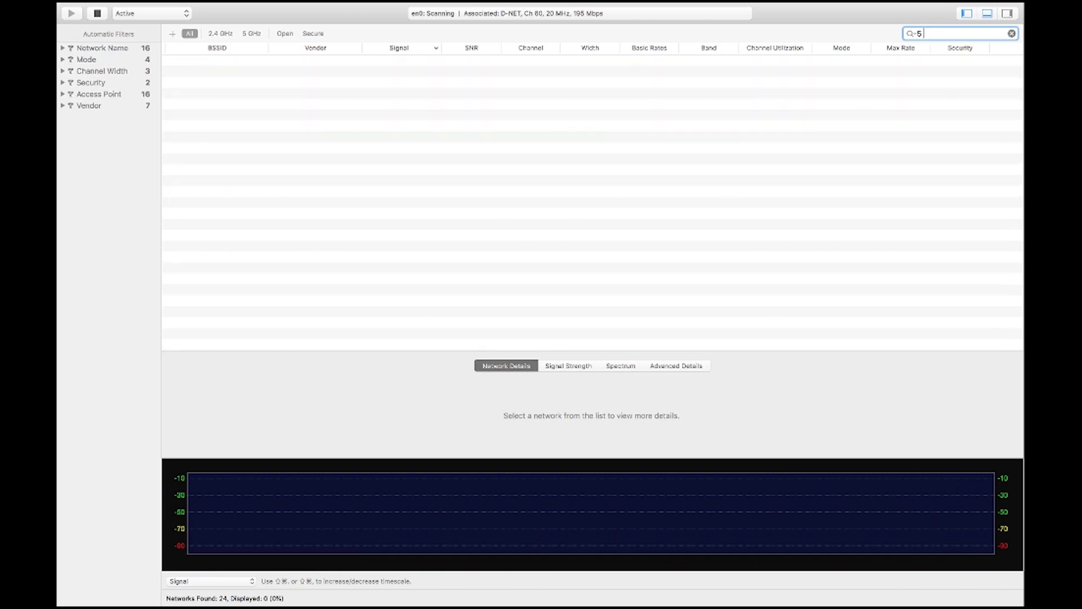
{"action": "type", "text": "2.4 ghz"}
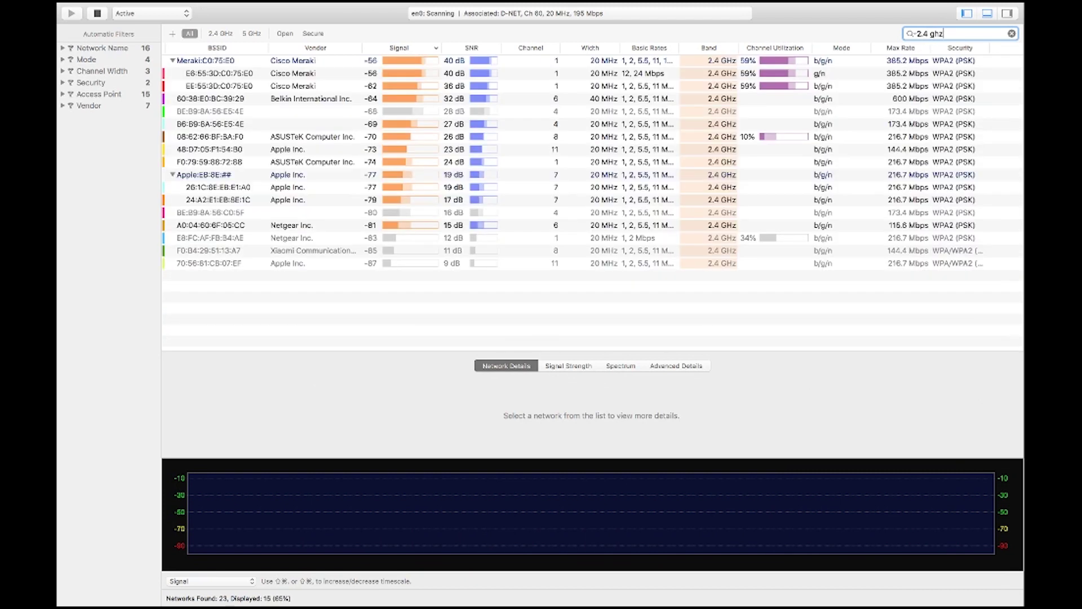
{"action": "key", "text": "BackSpace"}
{"action": "key", "text": "BackSpace"}
{"action": "key", "text": "BackSpace"}
{"action": "key", "text": "BackSpace"}
{"action": "key", "text": "BackSpace"}
{"action": "key", "text": "BackSpace"}
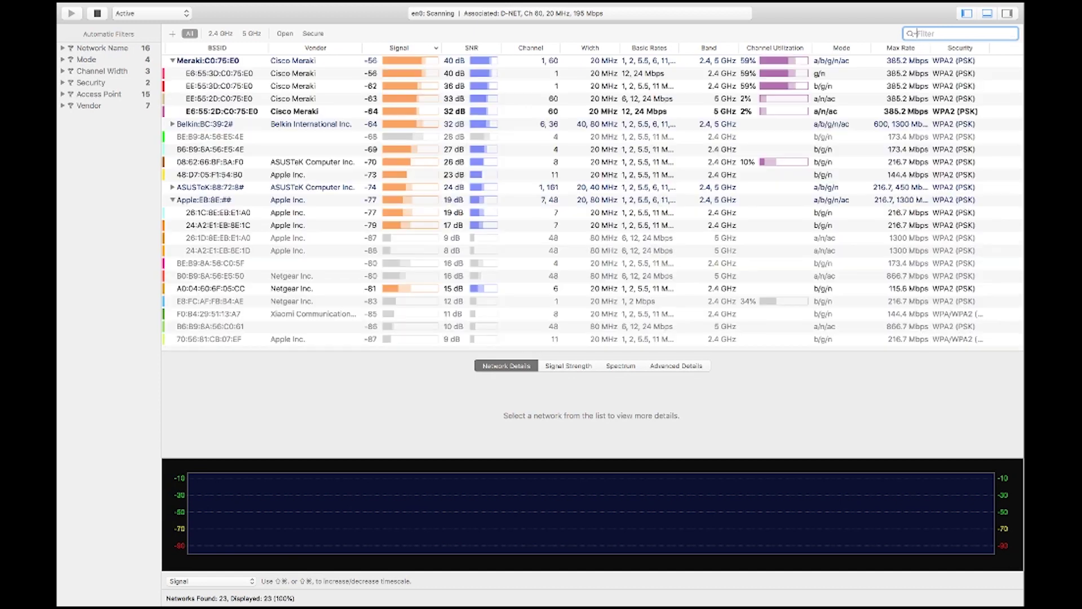
- Toggle the 2.4 GHz and 5 GHz band filters back to All, then filter 'd-net' and clear it
{"action": "left_click", "coordinate": [220, 34]}
{"action": "left_click", "coordinate": [252, 34]}
{"action": "left_click", "coordinate": [229, 34]}
{"action": "left_click", "coordinate": [190, 33]}
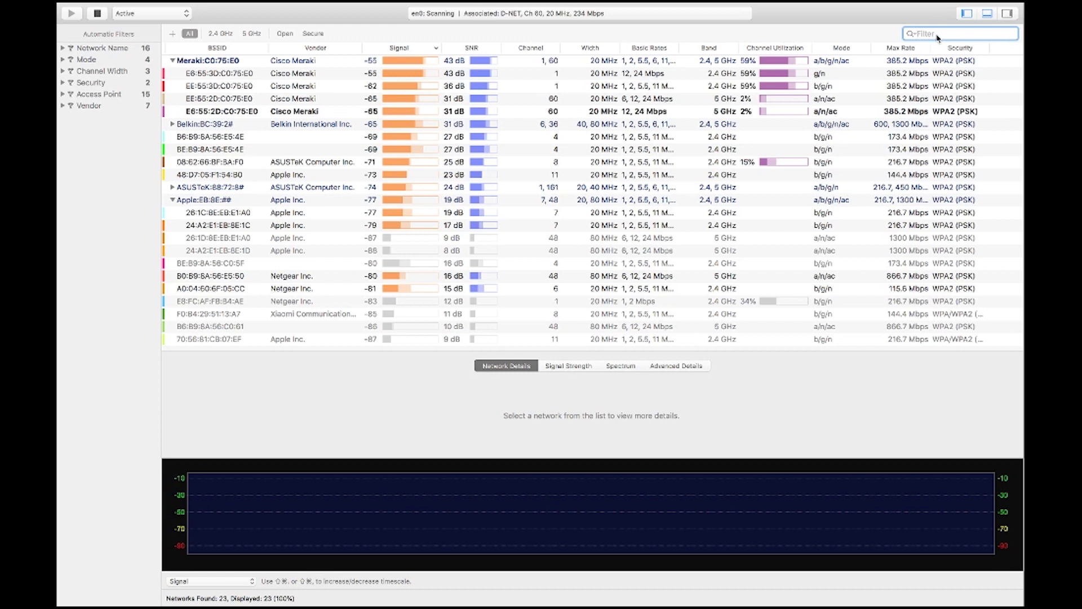
{"action": "type", "text": "d-net"}
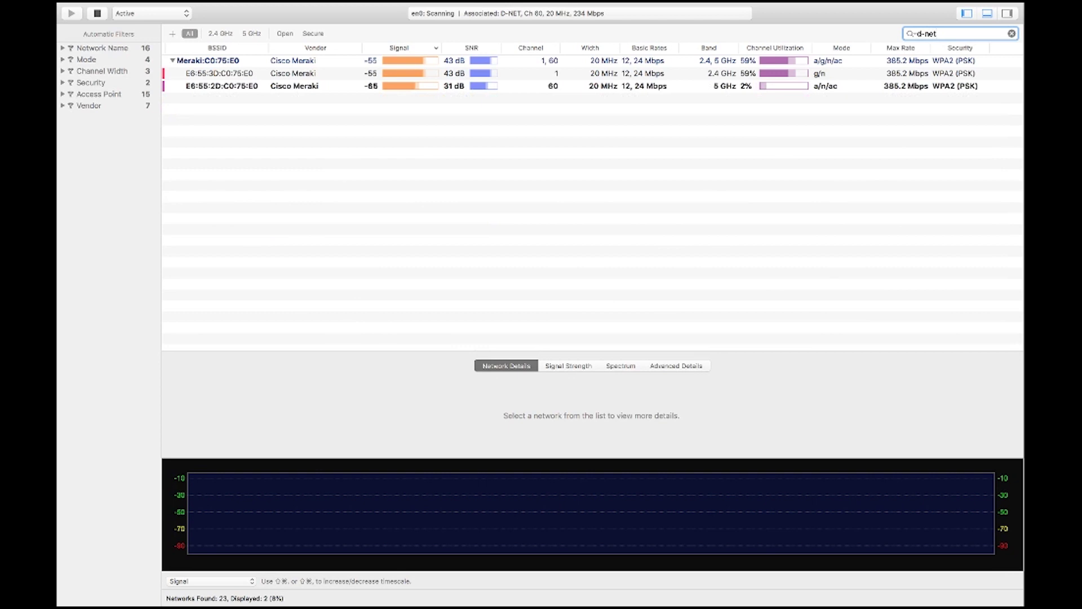
{"action": "key", "text": "BackSpace"}
{"action": "key", "text": "BackSpace"}
{"action": "key", "text": "BackSpace"}
{"action": "key", "text": "BackSpace"}
{"action": "key", "text": "BackSpace"}
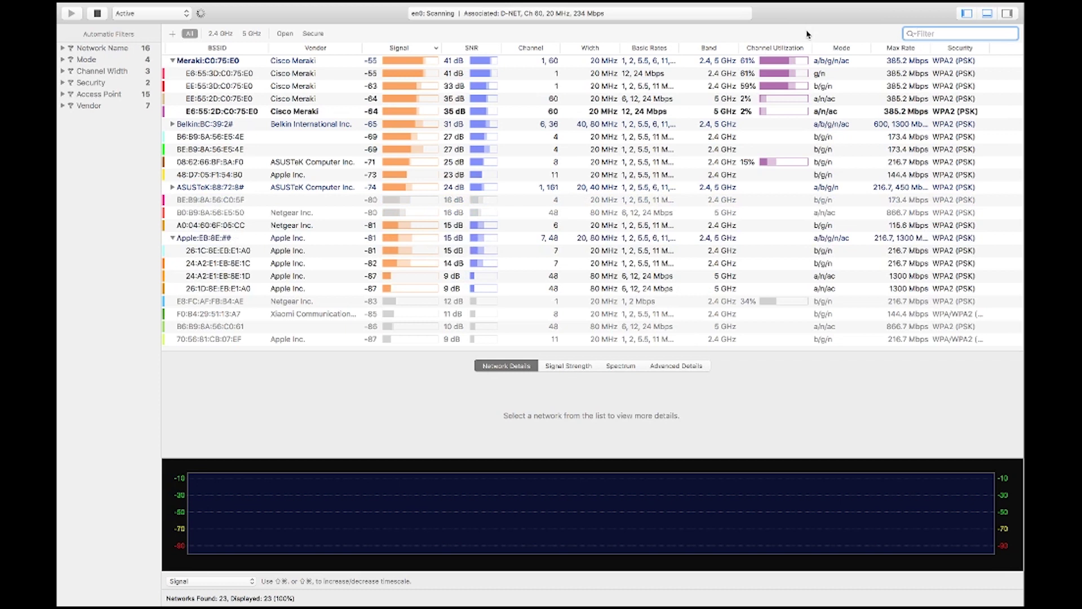
- Select the D-NET, Cisco Meraki, and finally Home-Net channel 1 network rows
{"action": "left_click", "coordinate": [747, 76]}
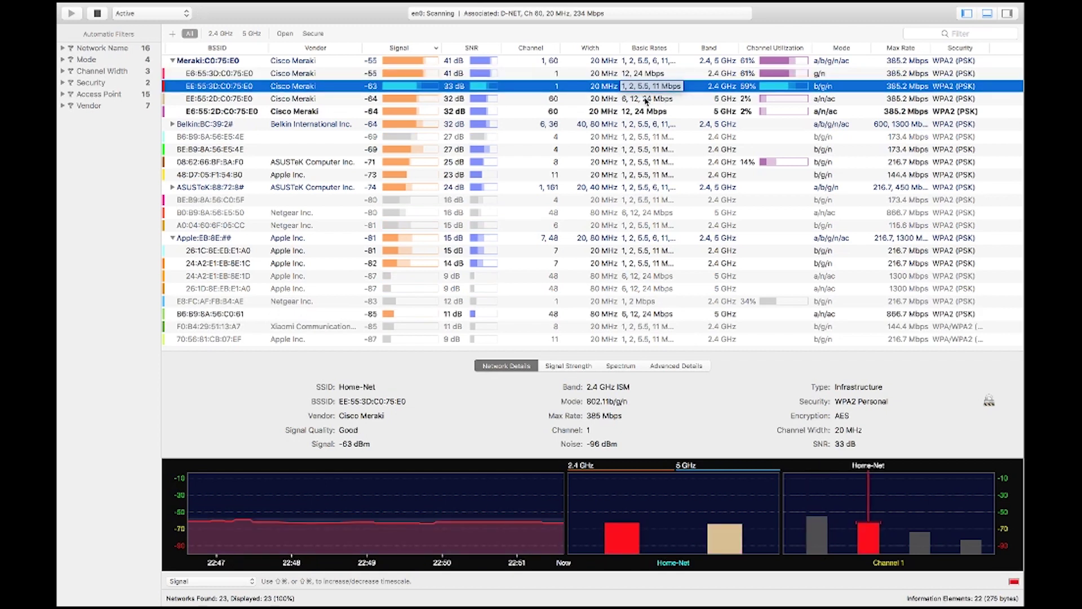
{"action": "left_click", "coordinate": [642, 100]}
{"action": "left_click", "coordinate": [632, 88]}
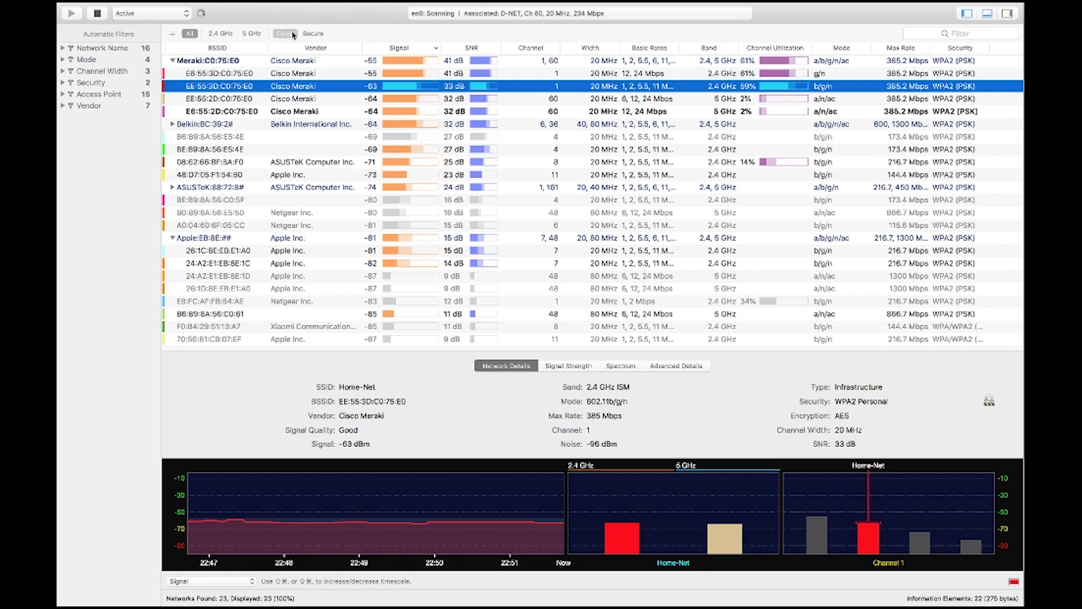
- Switch the security filter between Open and Secure, then back to All
{"action": "left_click", "coordinate": [289, 36]}
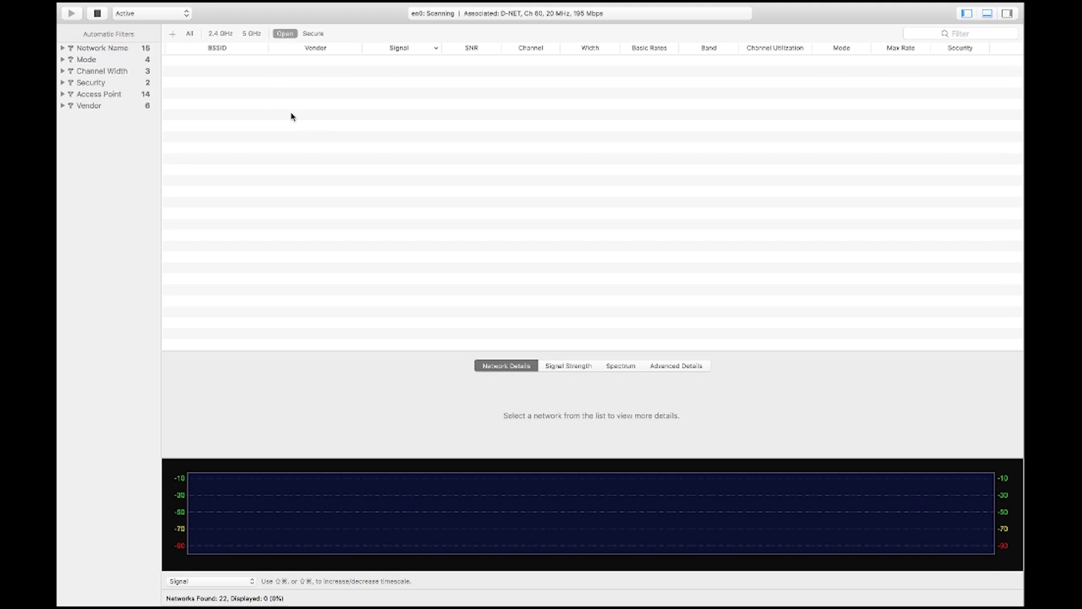
{"action": "left_click", "coordinate": [313, 33]}
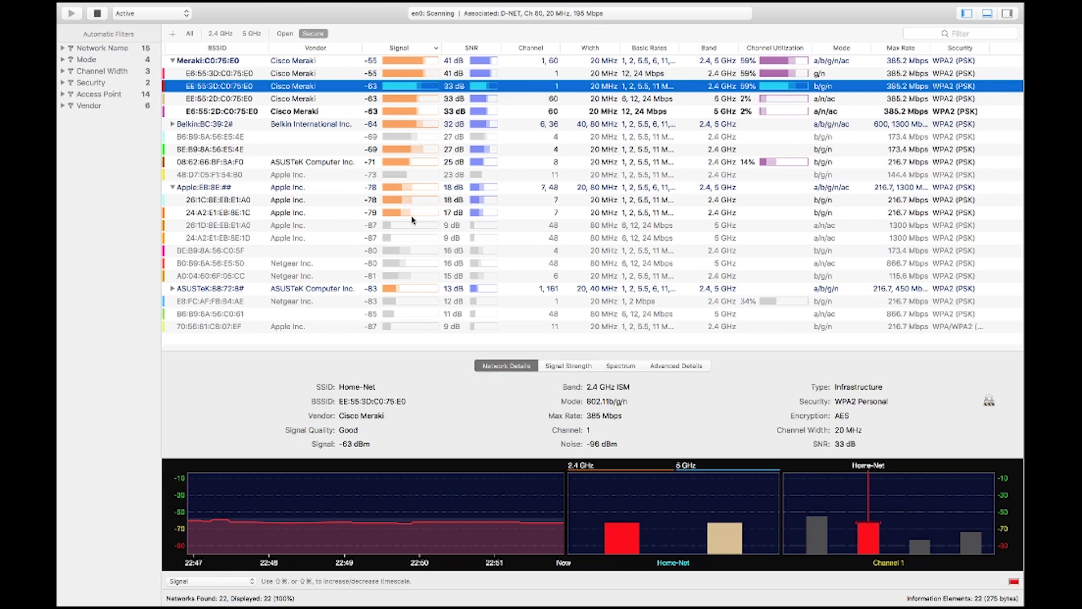
{"action": "left_click", "coordinate": [285, 33]}
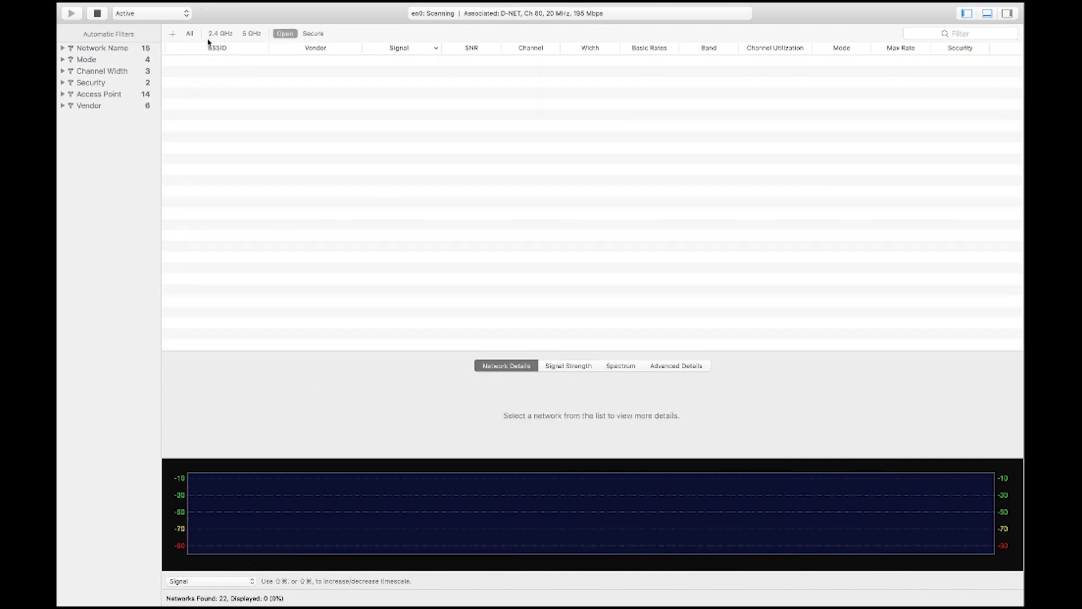
{"action": "left_click", "coordinate": [190, 33]}
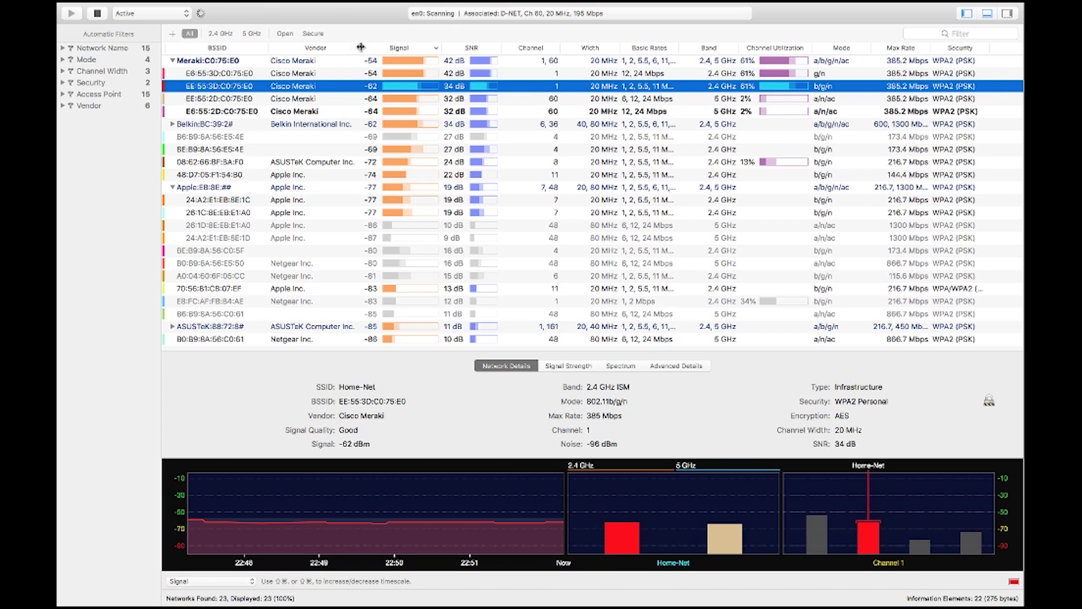
{"action": "right_click", "coordinate": [330, 53]}
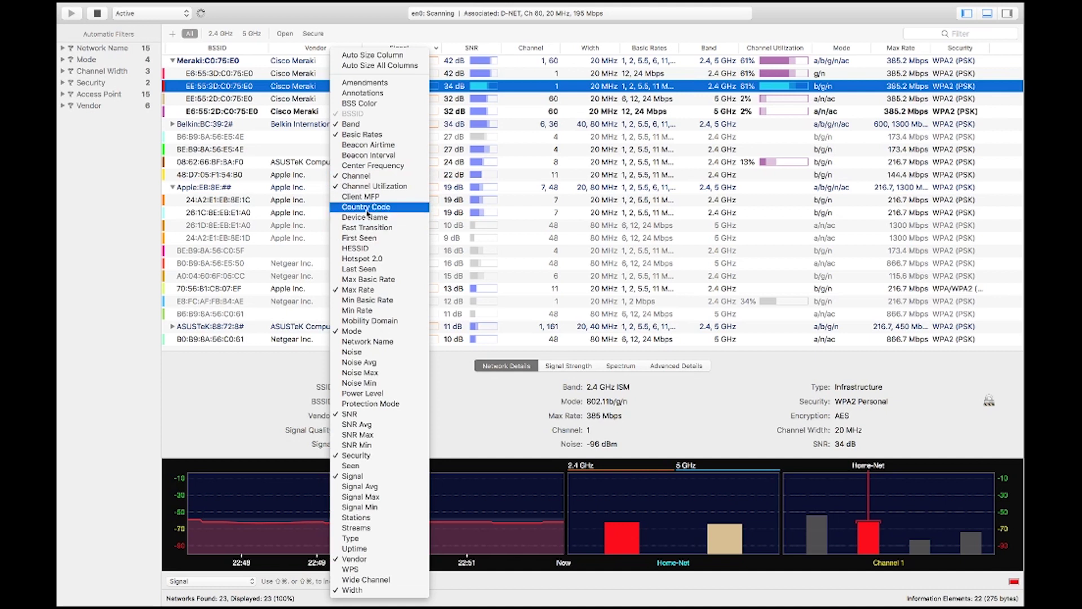
{"action": "left_click", "coordinate": [368, 207]}
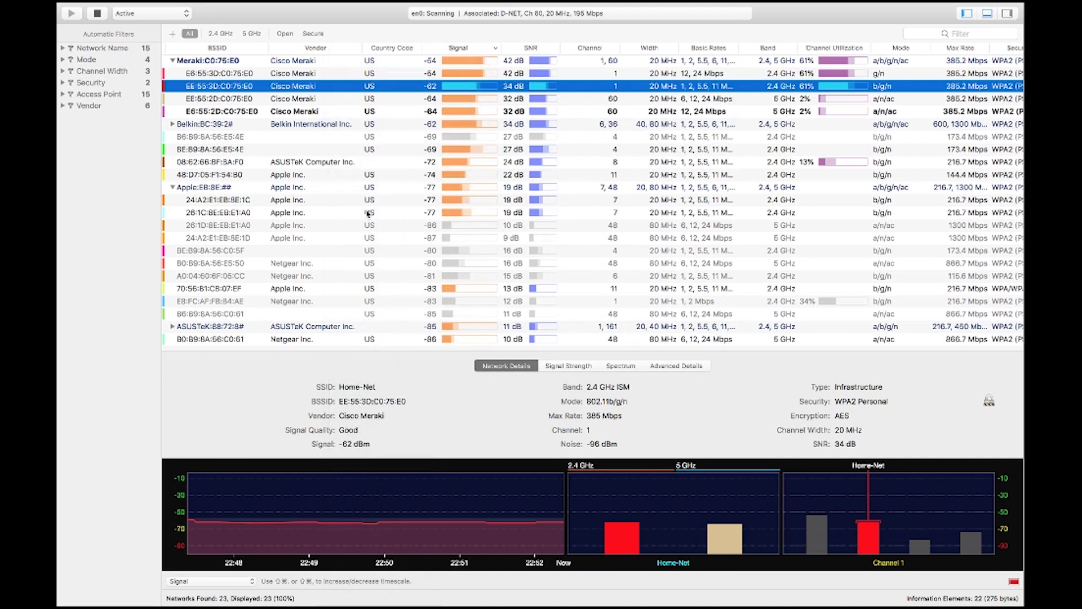
{"action": "right_click", "coordinate": [394, 50]}
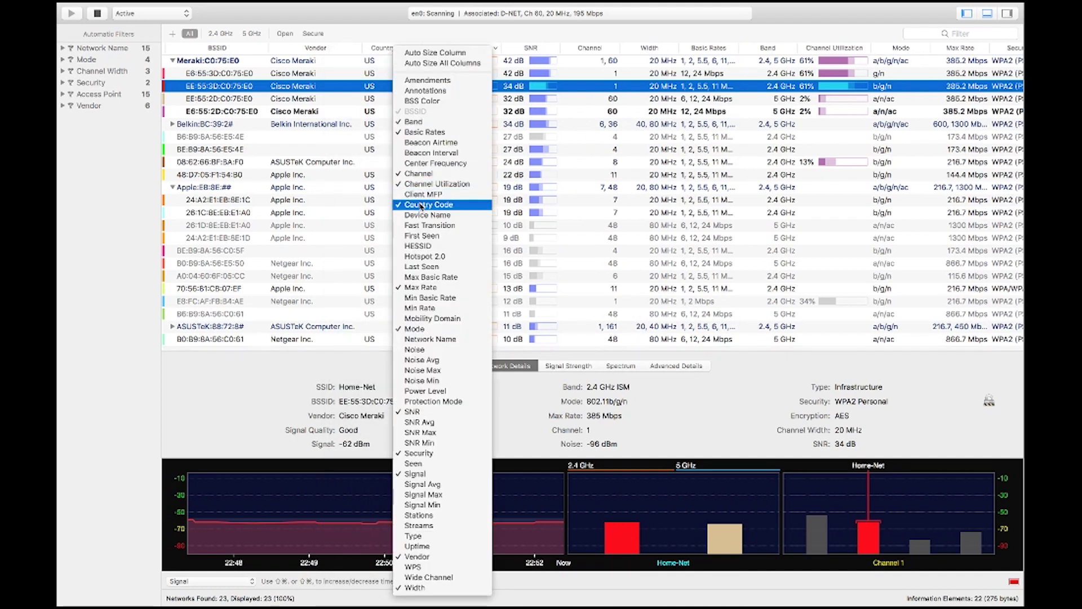
{"action": "left_click", "coordinate": [421, 206]}
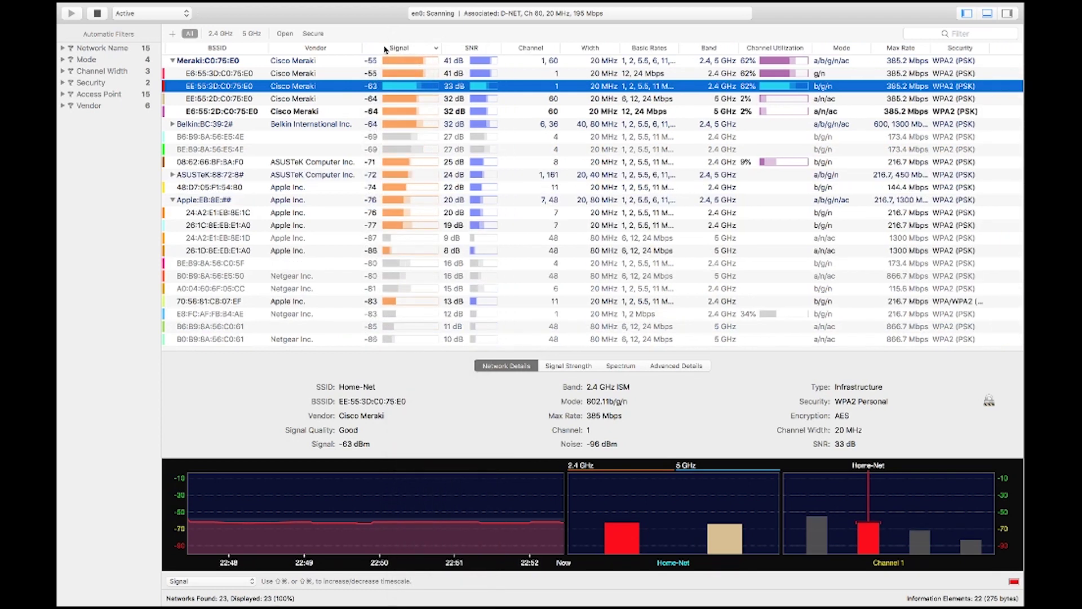
{"action": "right_click", "coordinate": [384, 50]}
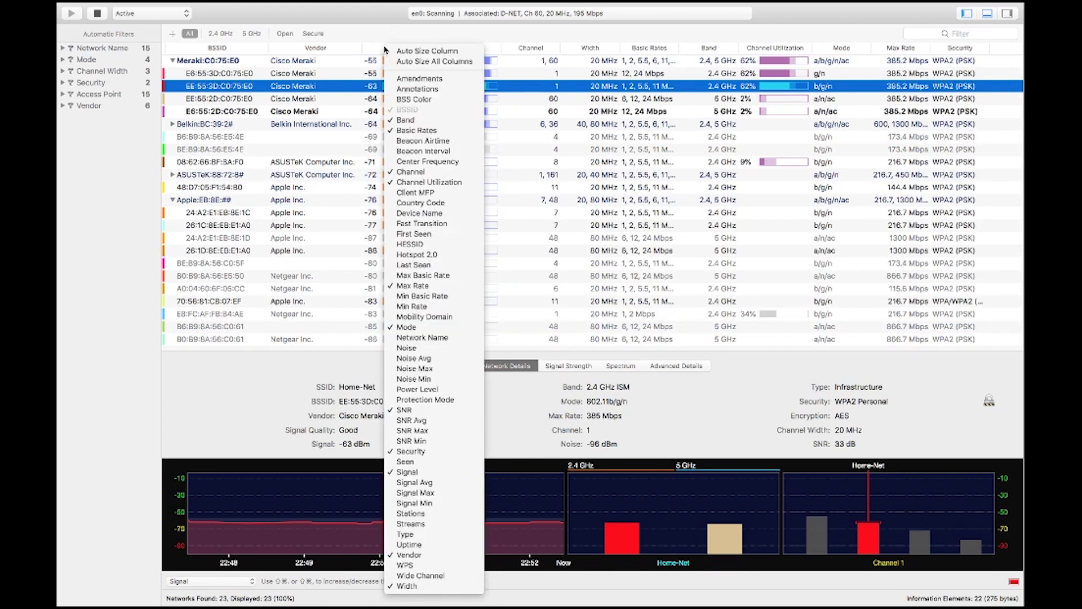
{"action": "left_click", "coordinate": [439, 223]}
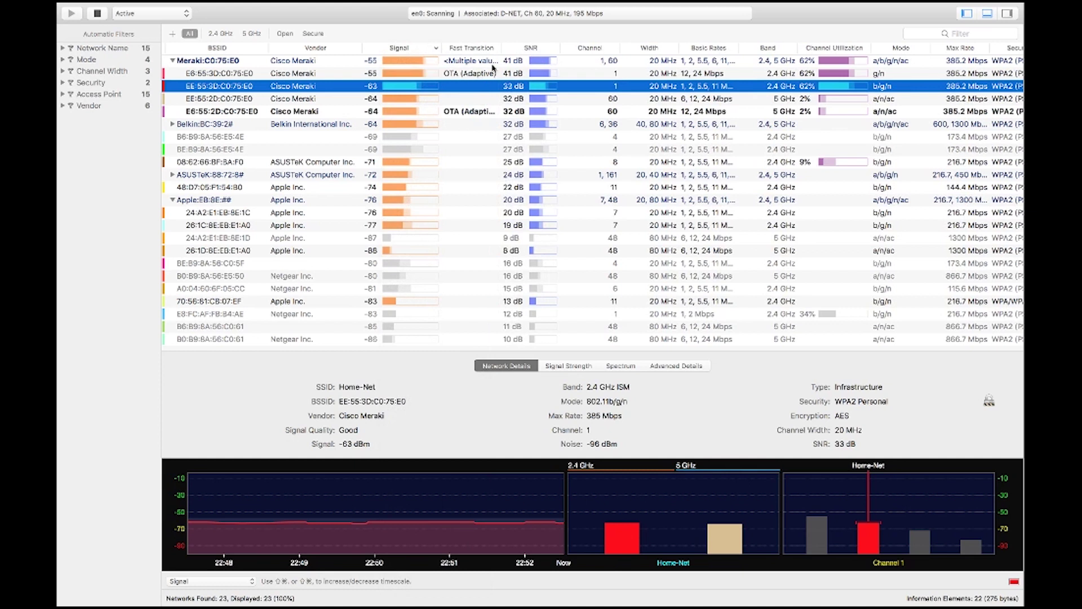
{"action": "right_click", "coordinate": [463, 52]}
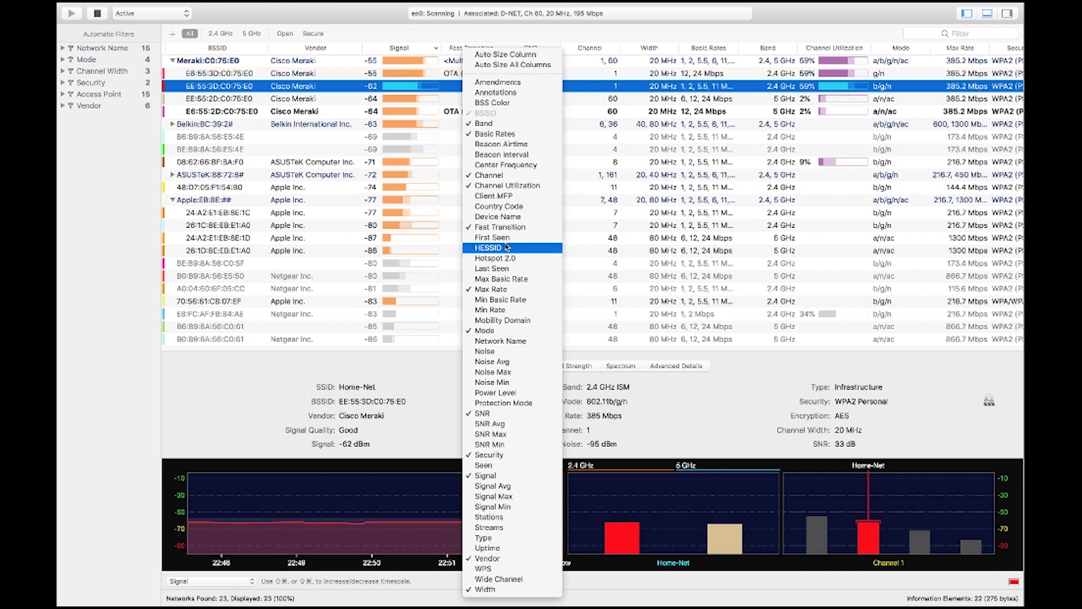
{"action": "left_click", "coordinate": [499, 226]}
{"action": "right_click", "coordinate": [463, 52]}
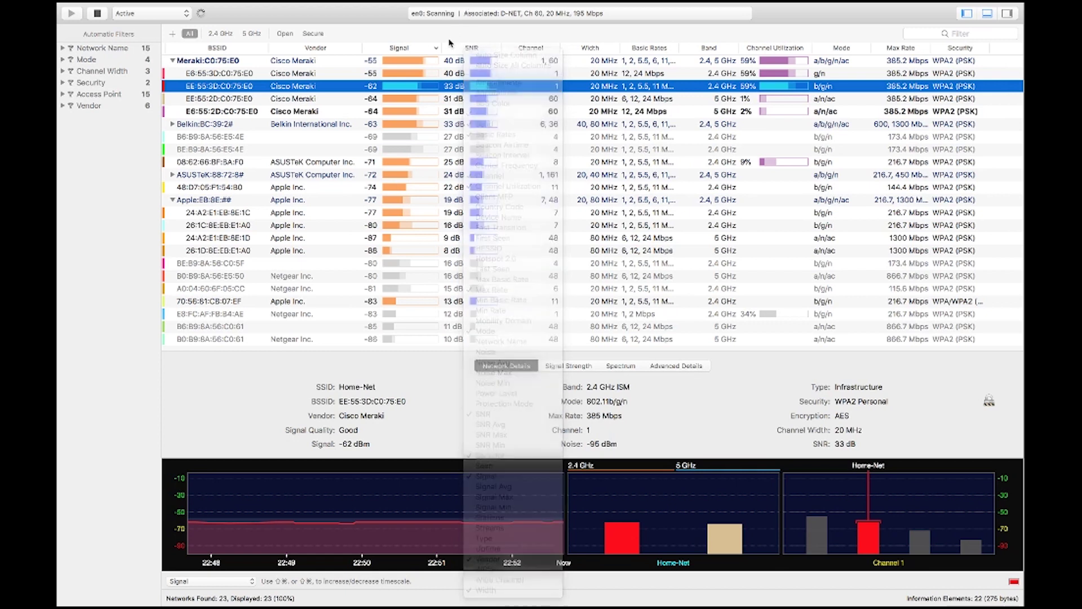
{"action": "left_click", "coordinate": [452, 44]}
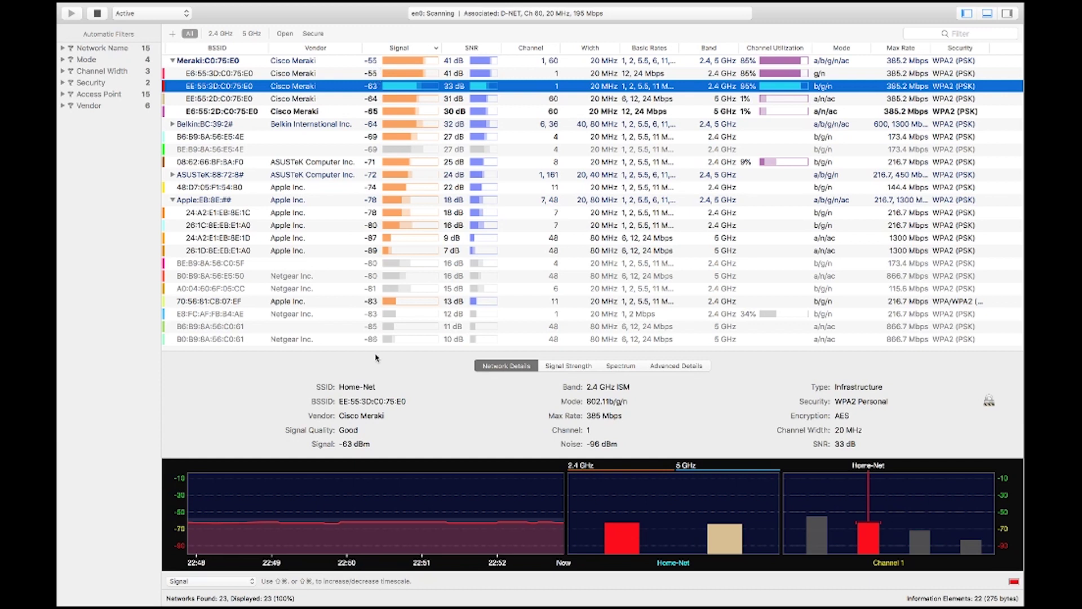
- Enlarge the lower pane and show the signal-strength graph for D-NET on channel 60
{"action": "left_click_drag", "start_coordinate": [413, 349], "coordinate": [417, 288]}
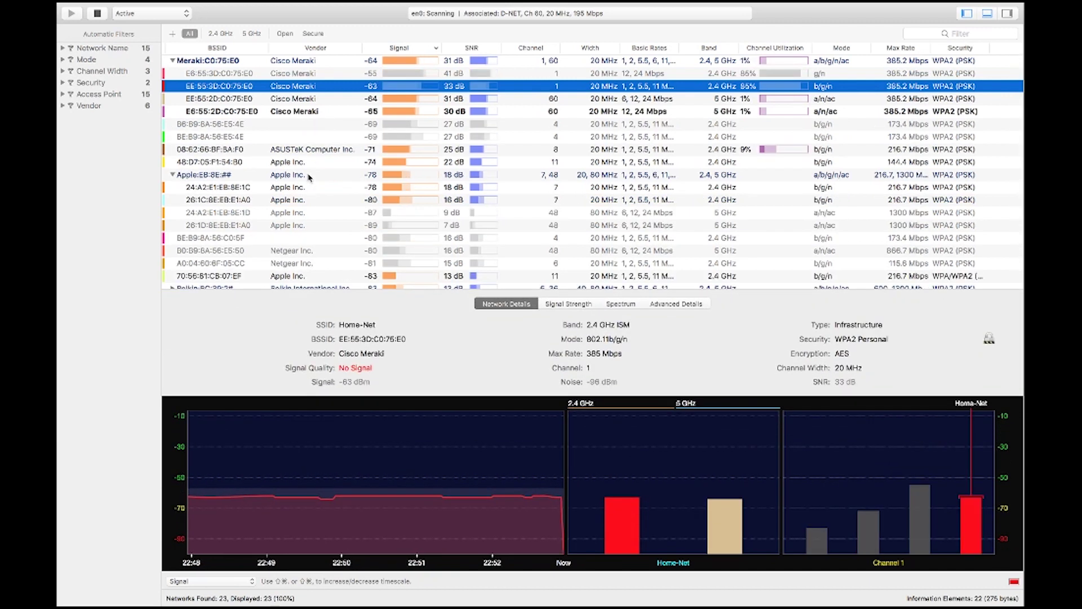
{"action": "left_click", "coordinate": [304, 111]}
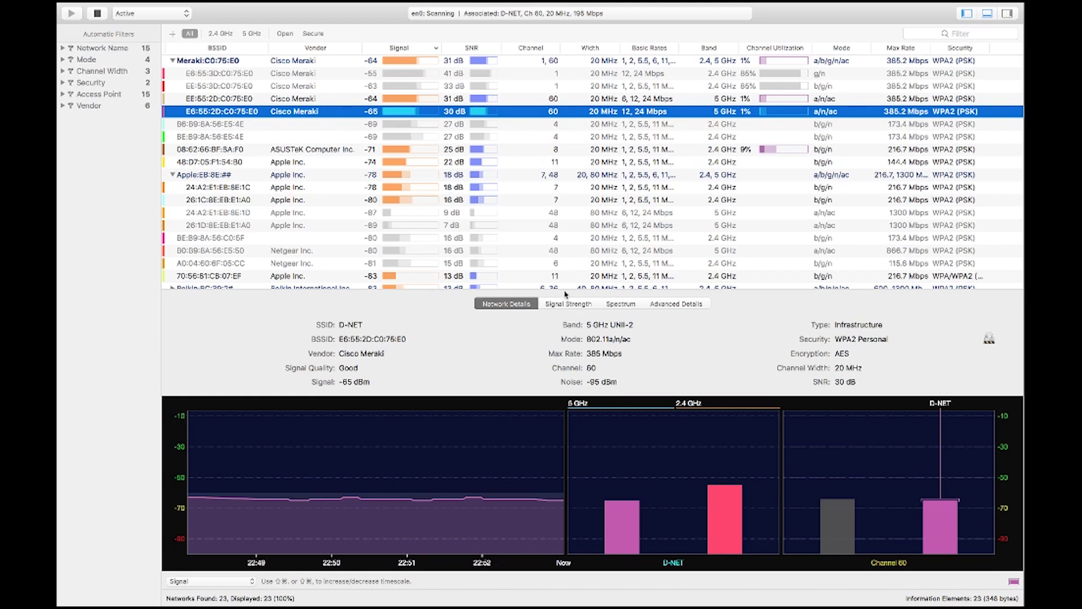
{"action": "left_click", "coordinate": [574, 308]}
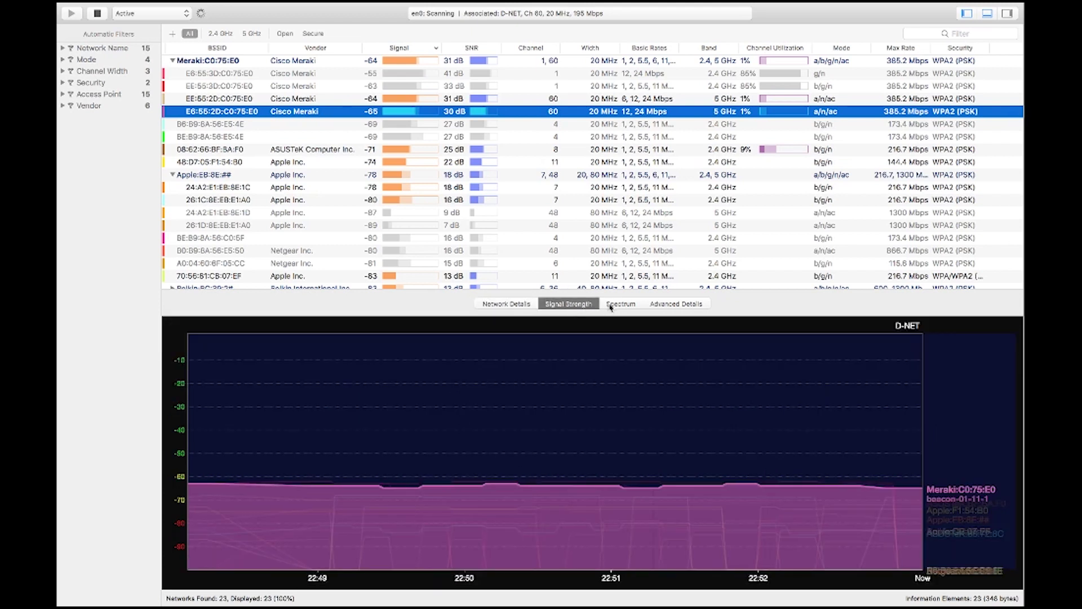
- Switch the bottom pane to the Spectrum chart for 2.4 GHz and 5 GHz
{"action": "left_click", "coordinate": [617, 306]}
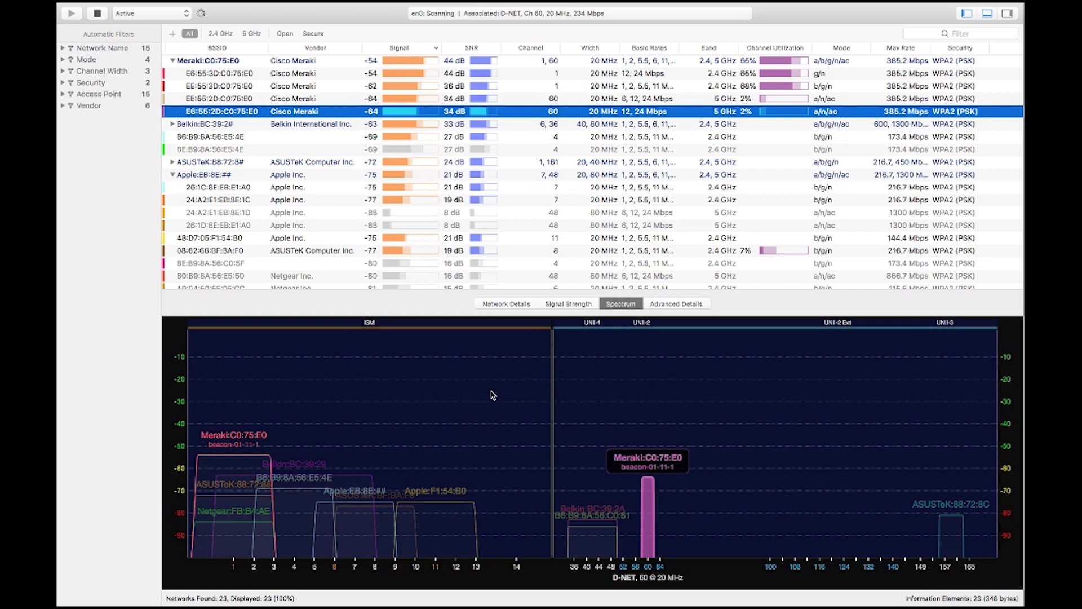
{"action": "left_click", "coordinate": [225, 33]}
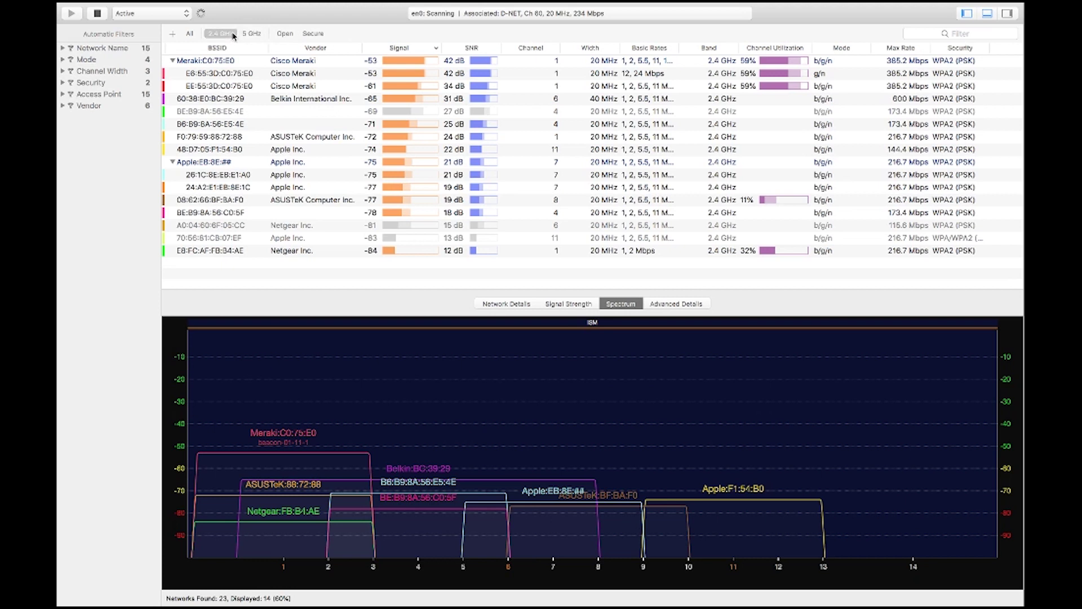
{"action": "left_click", "coordinate": [251, 33]}
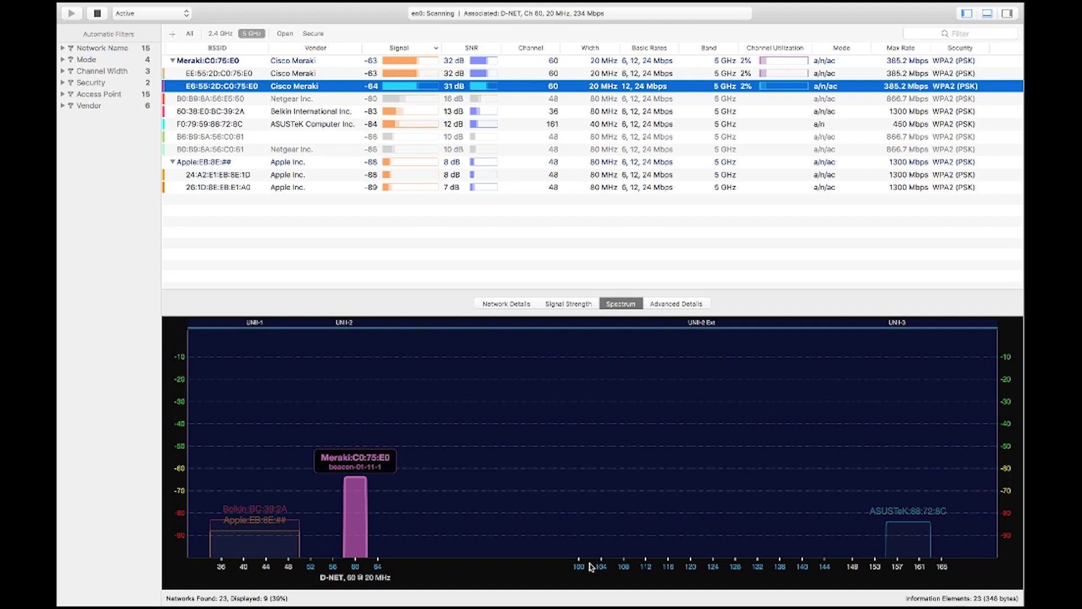
{"action": "left_click", "coordinate": [190, 34]}
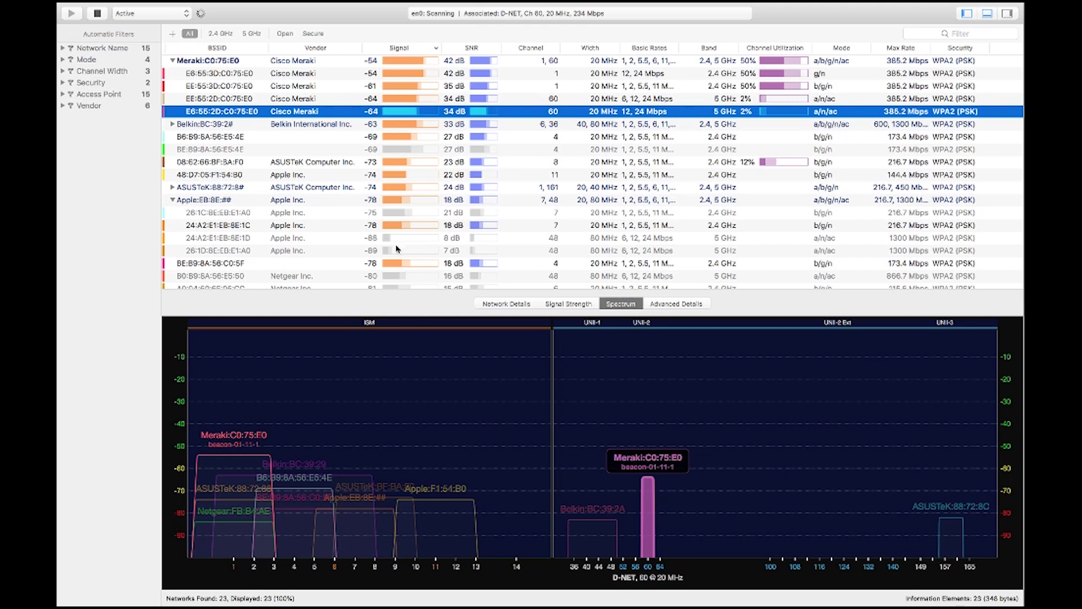
{"action": "left_click", "coordinate": [666, 304]}
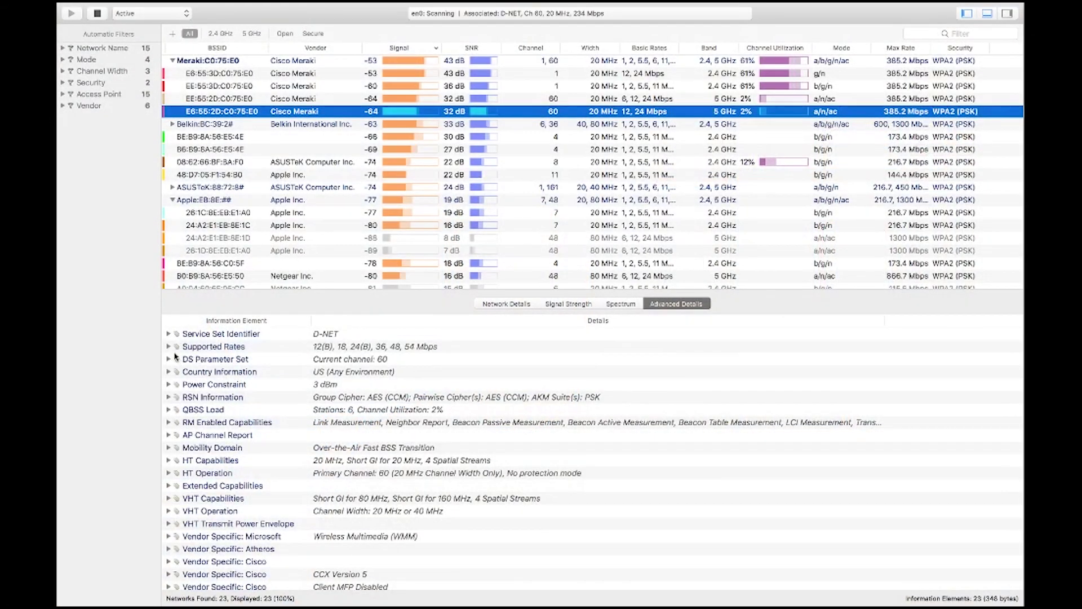
{"action": "scroll", "coordinate": [214, 384], "scroll_direction": "down", "scroll_amount": 3}
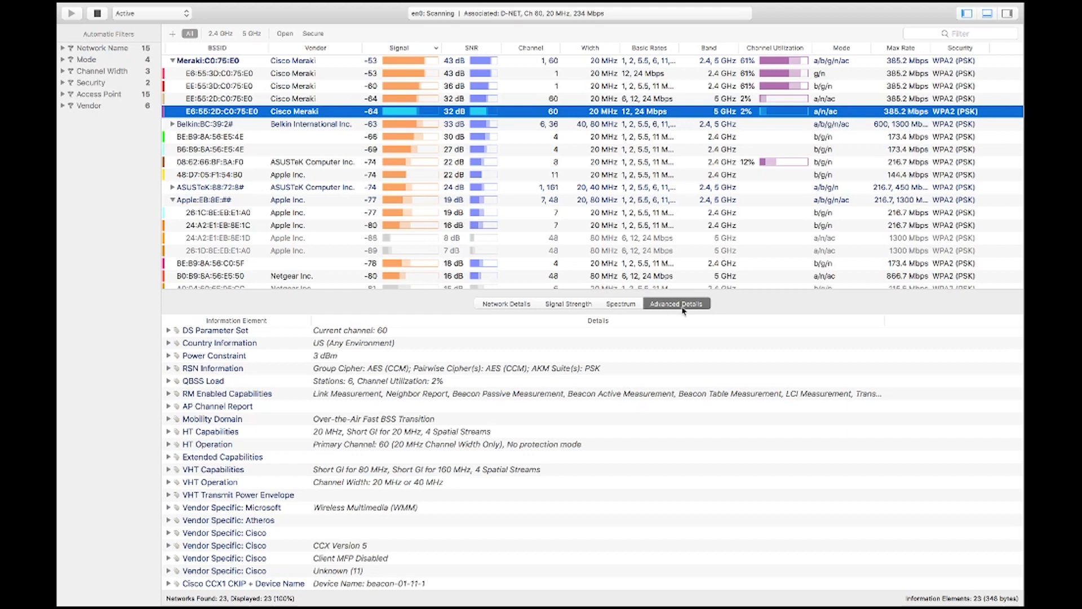
{"action": "left_click", "coordinate": [513, 306]}
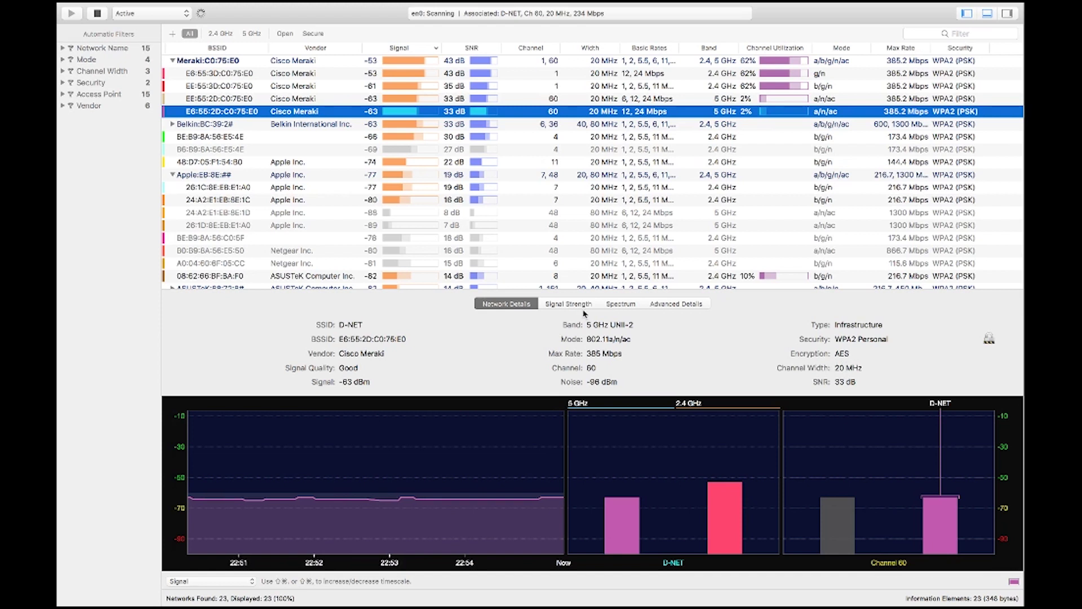
{"action": "left_click", "coordinate": [623, 304]}
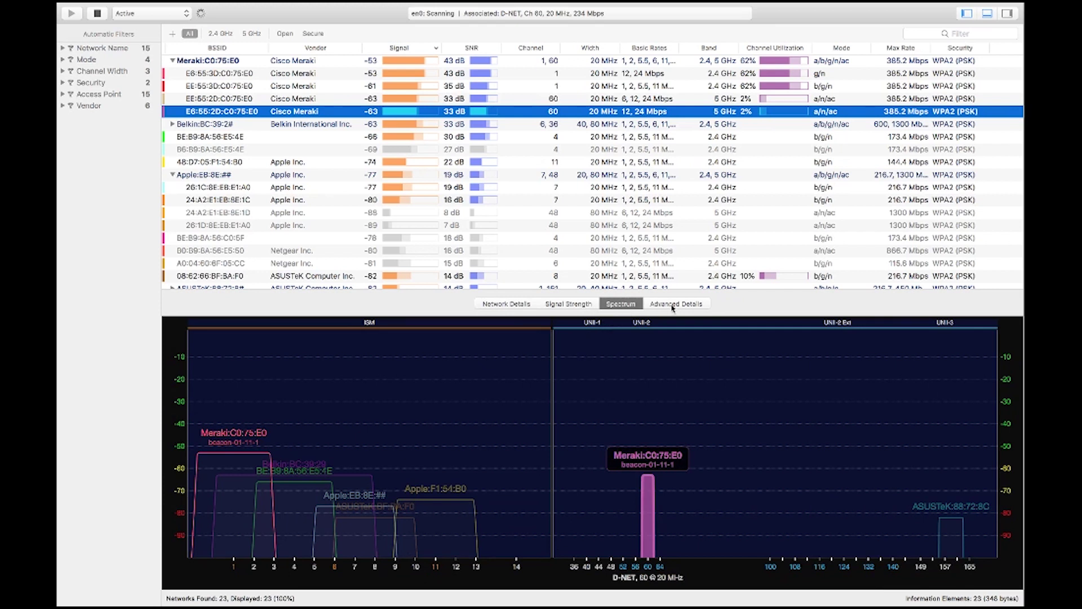
{"action": "left_click", "coordinate": [674, 305]}
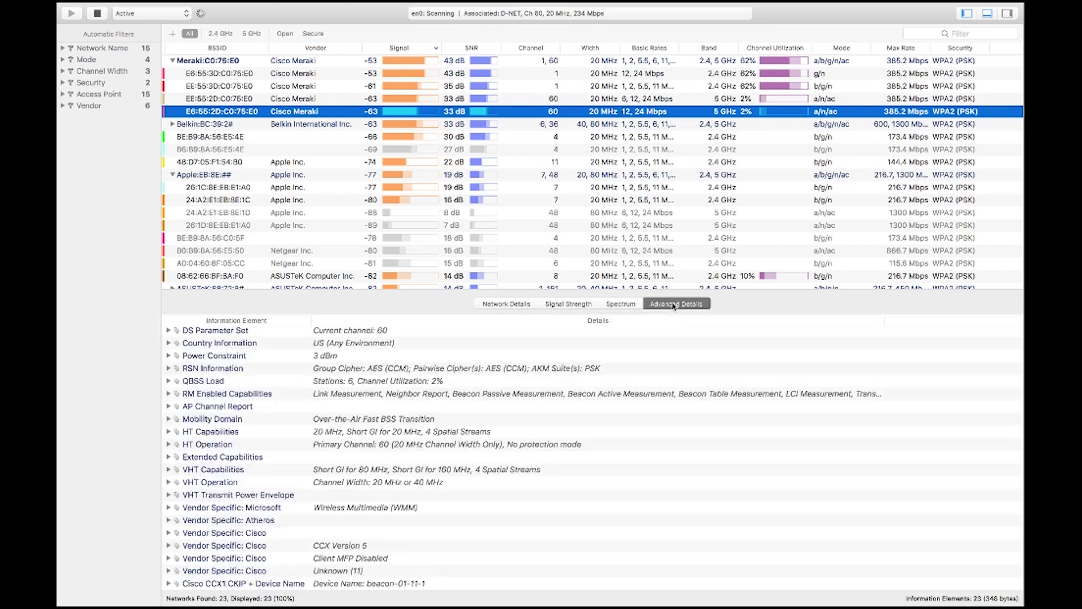
{"action": "left_click", "coordinate": [636, 305]}
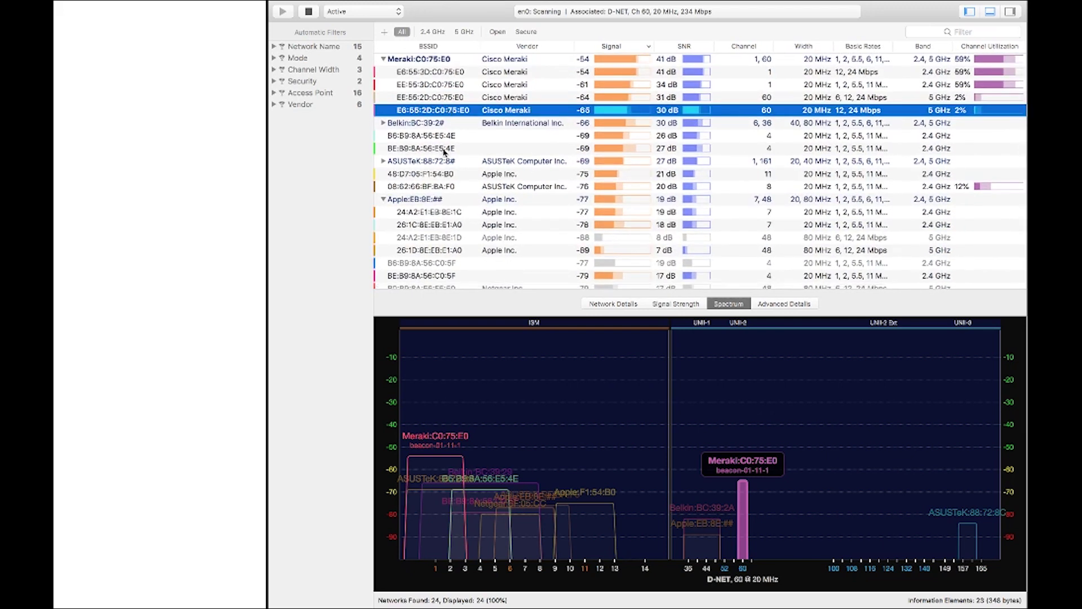
{"action": "left_click", "coordinate": [429, 138]}
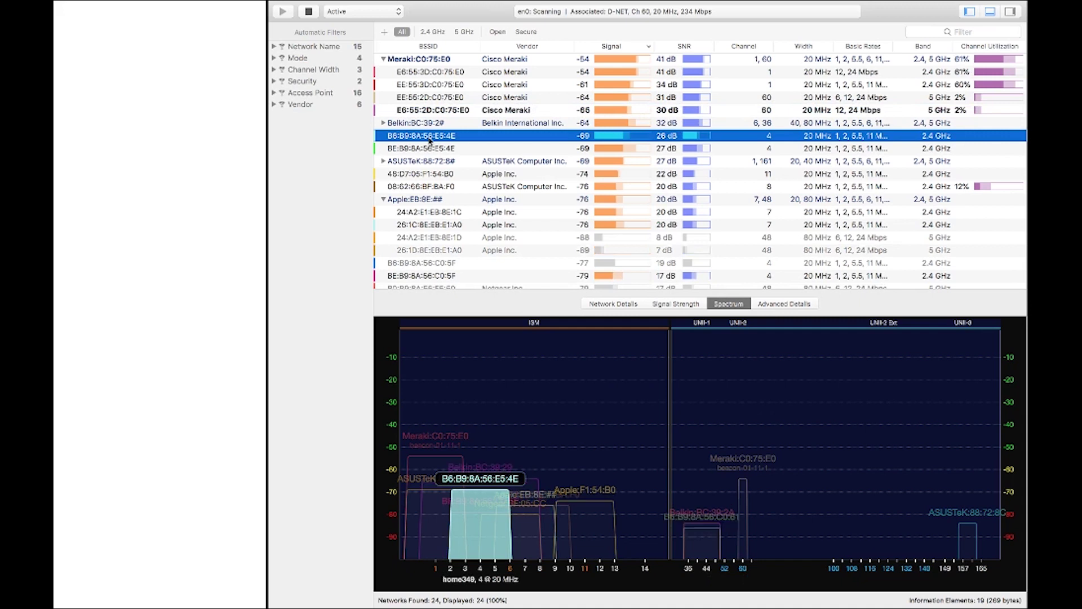
{"action": "double_click", "coordinate": [429, 140]}
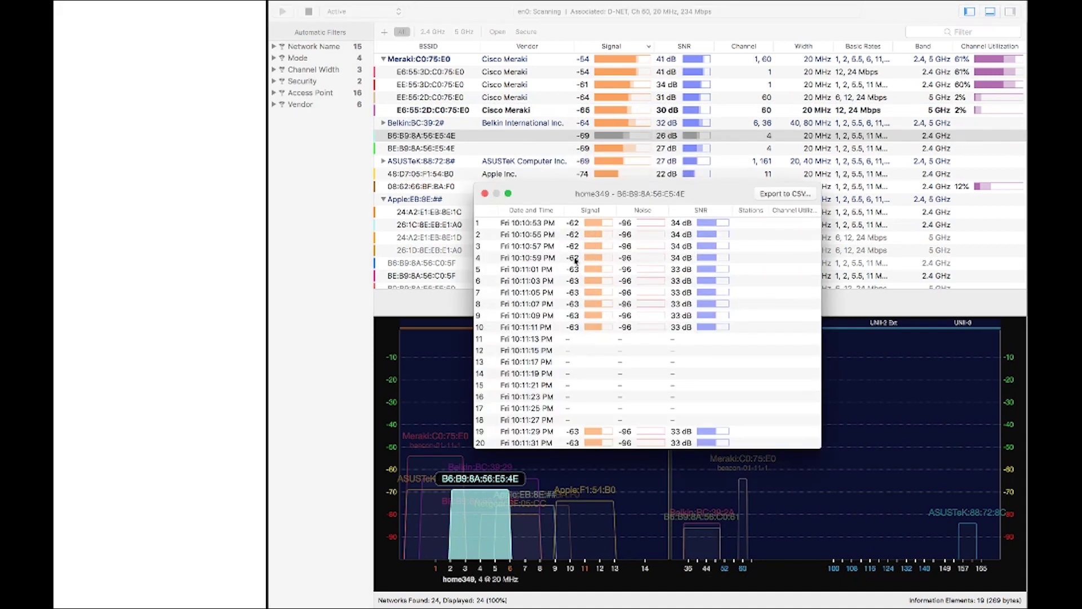
{"action": "scroll", "coordinate": [576, 287], "scroll_direction": "down", "scroll_amount": 5}
{"action": "scroll", "coordinate": [549, 313], "scroll_direction": "up", "scroll_amount": 1}
{"action": "scroll", "coordinate": [540, 320], "scroll_direction": "down", "scroll_amount": 20}
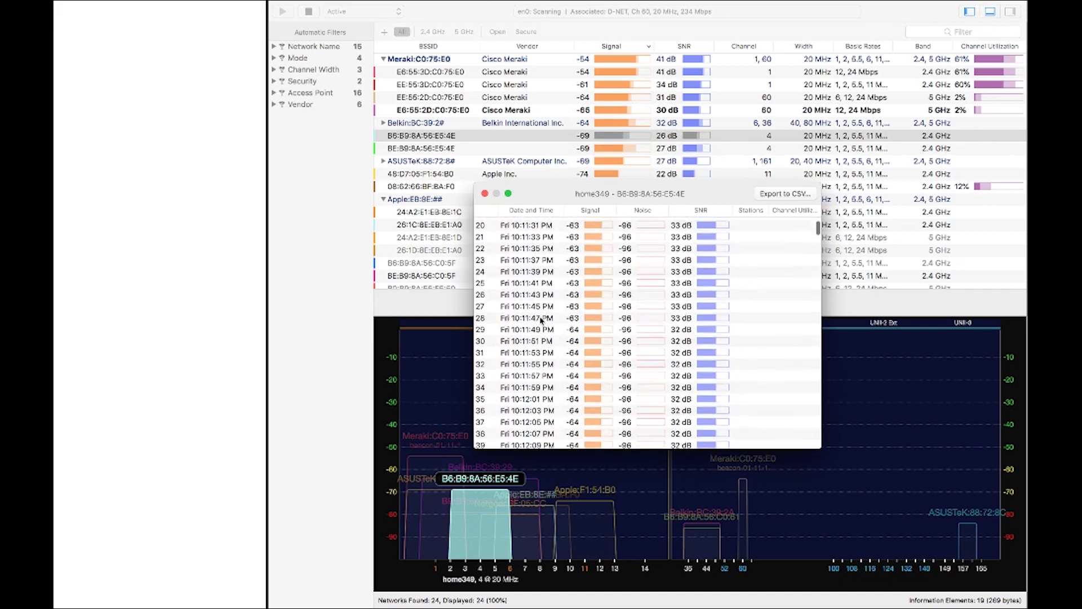
{"action": "scroll", "coordinate": [540, 320], "scroll_direction": "down", "scroll_amount": 20}
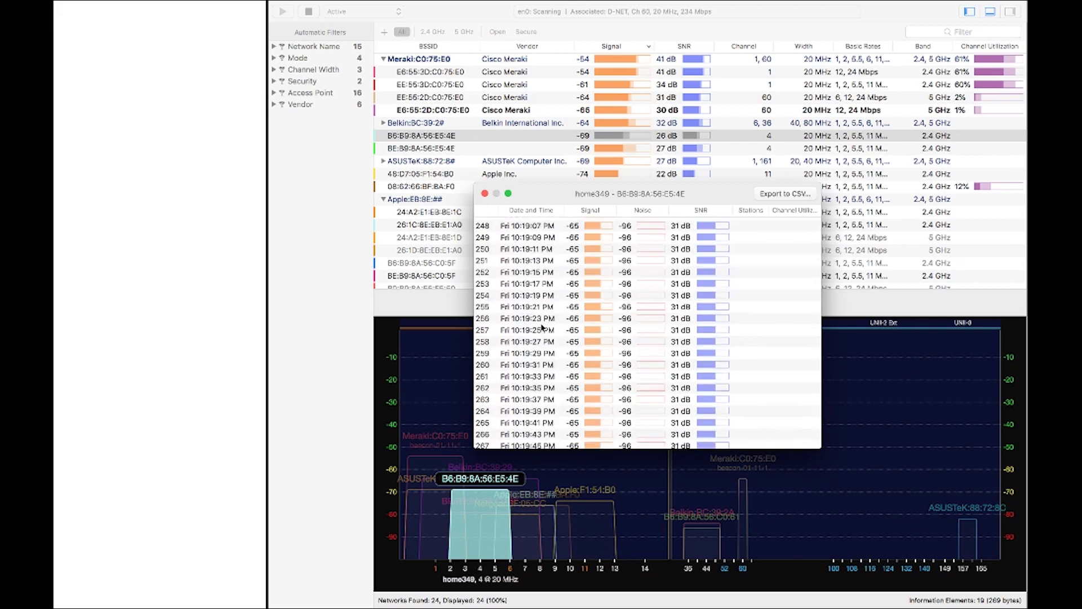
{"action": "scroll", "coordinate": [630, 340], "scroll_direction": "up", "scroll_amount": 20}
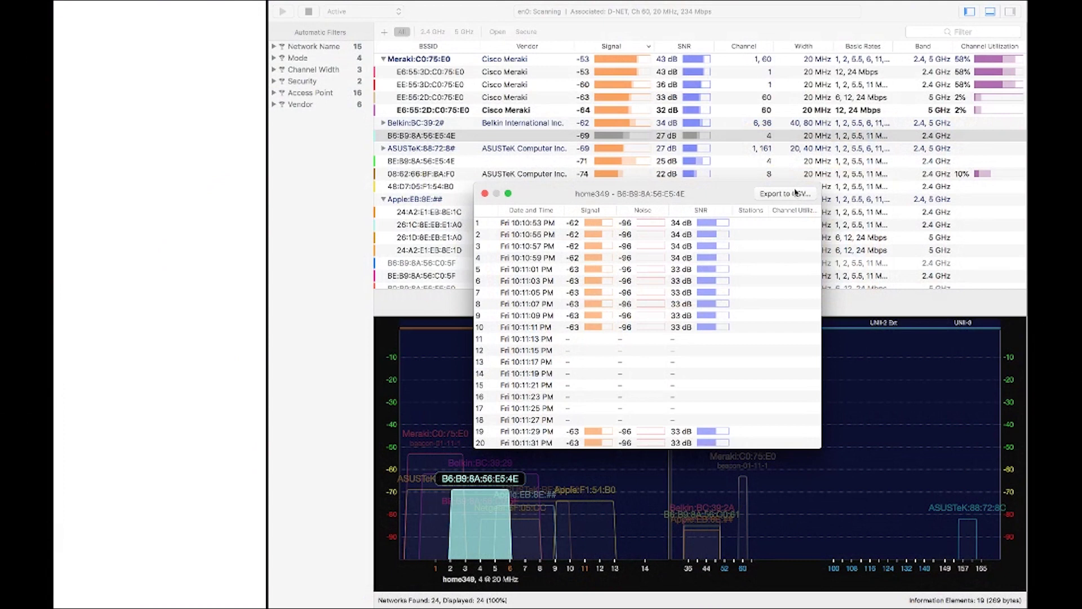
{"action": "left_click", "coordinate": [485, 193]}
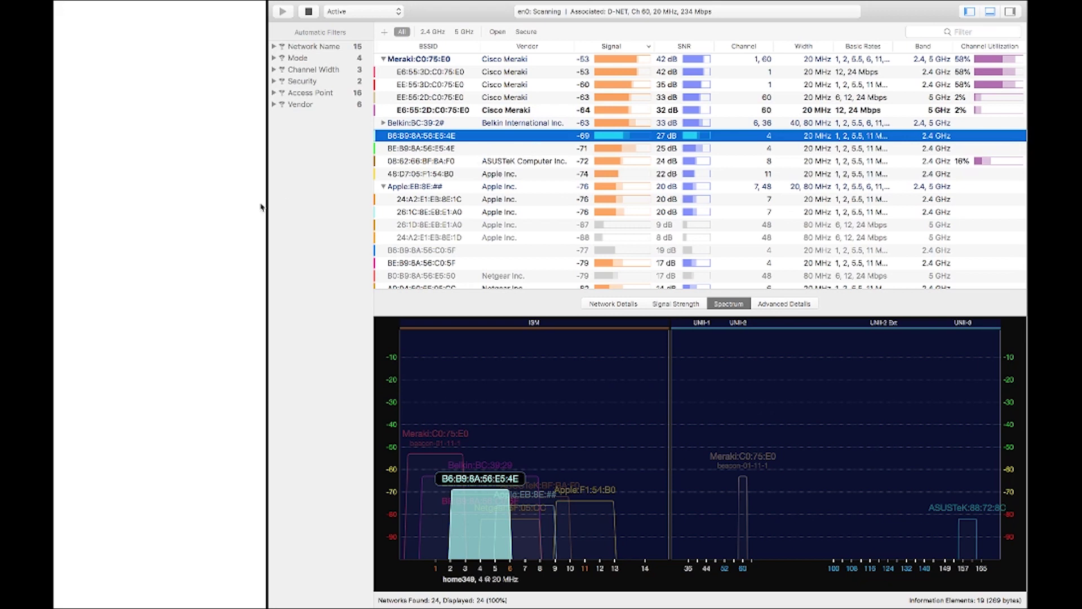
{"action": "left_click_drag", "start_coordinate": [268, 209], "coordinate": [346, 216]}
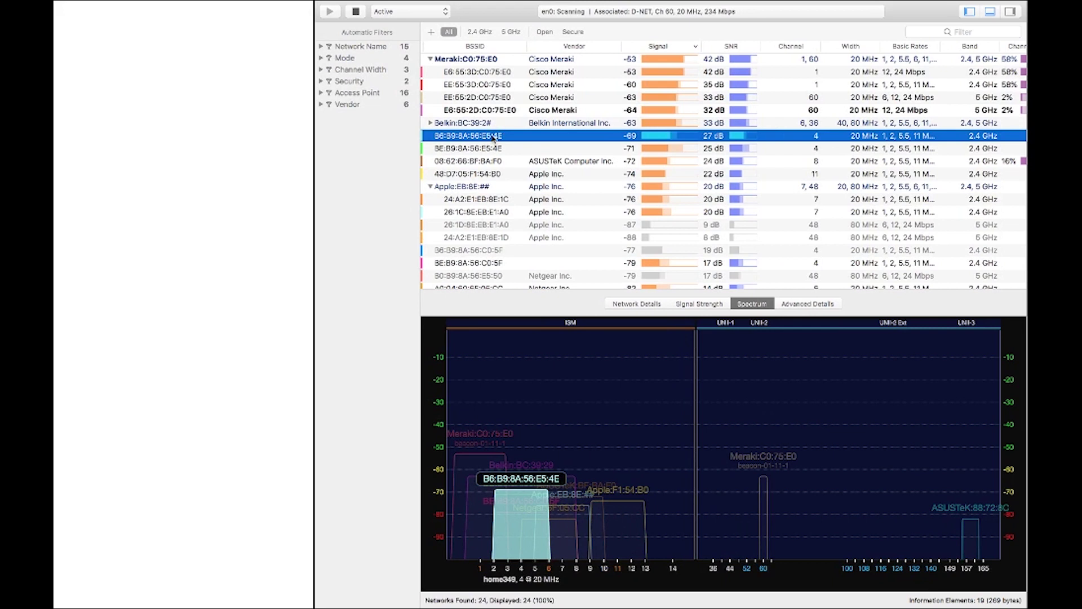
{"action": "left_click", "coordinate": [203, 112]}
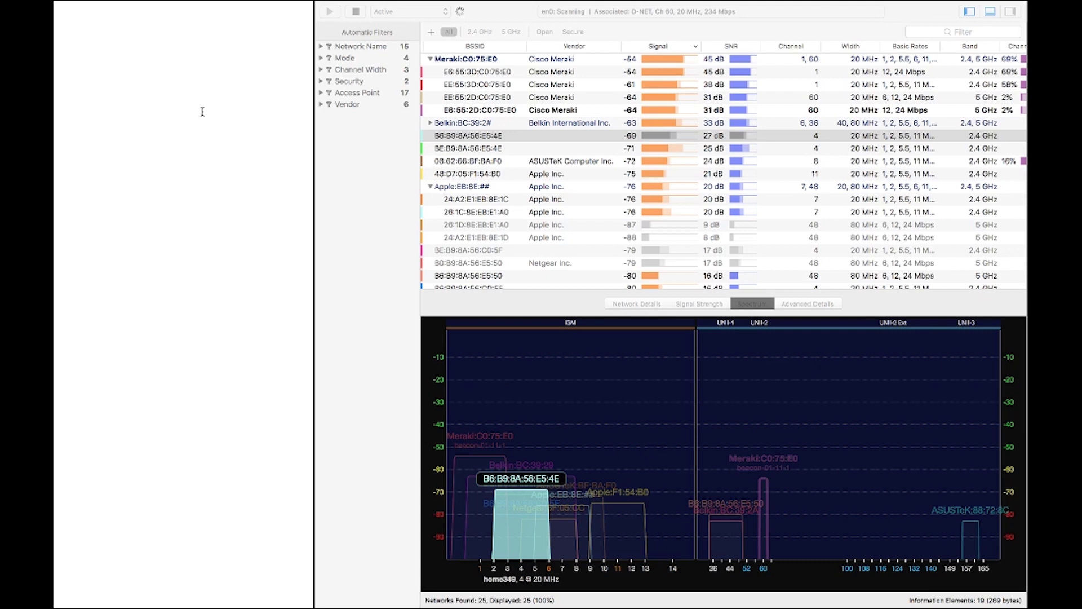
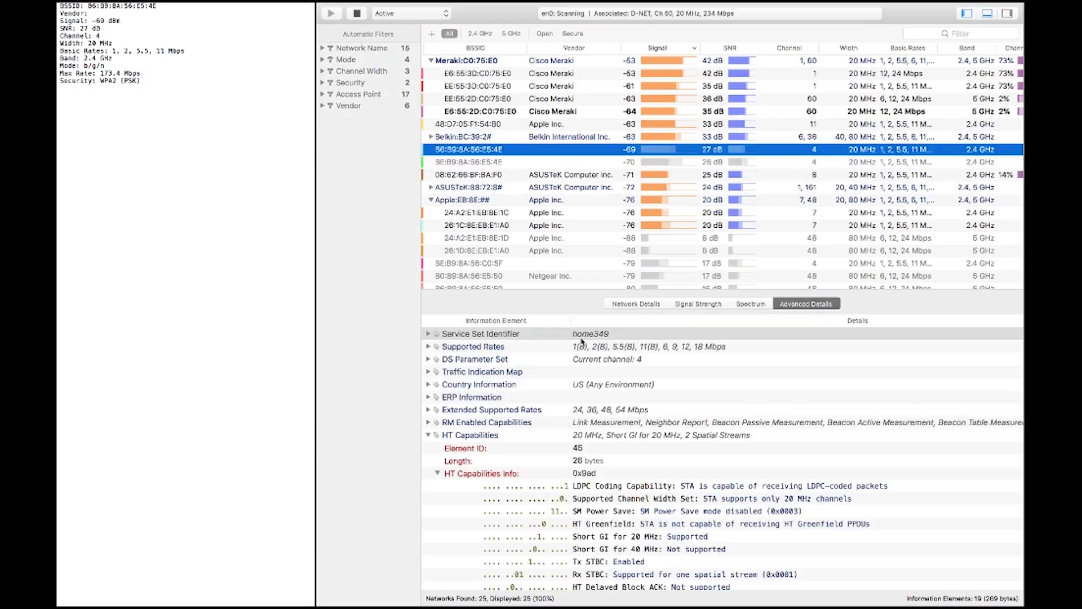
{"action": "left_click", "coordinate": [581, 338]}
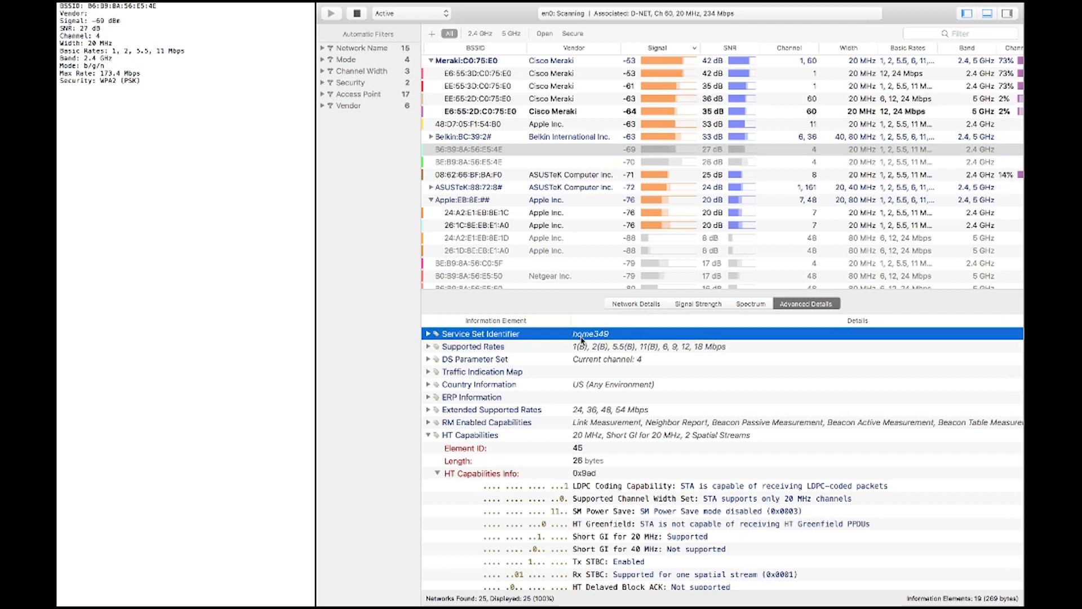
- Copy the Service Set Identifier element and paste it into the notes
{"action": "right_click", "coordinate": [513, 336]}
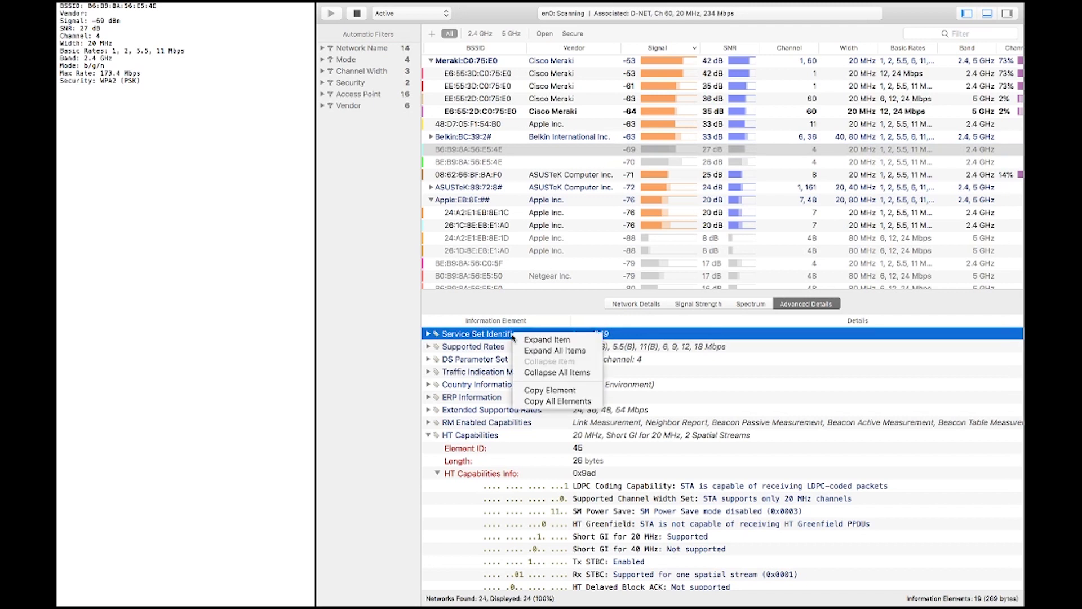
{"action": "left_click", "coordinate": [550, 390]}
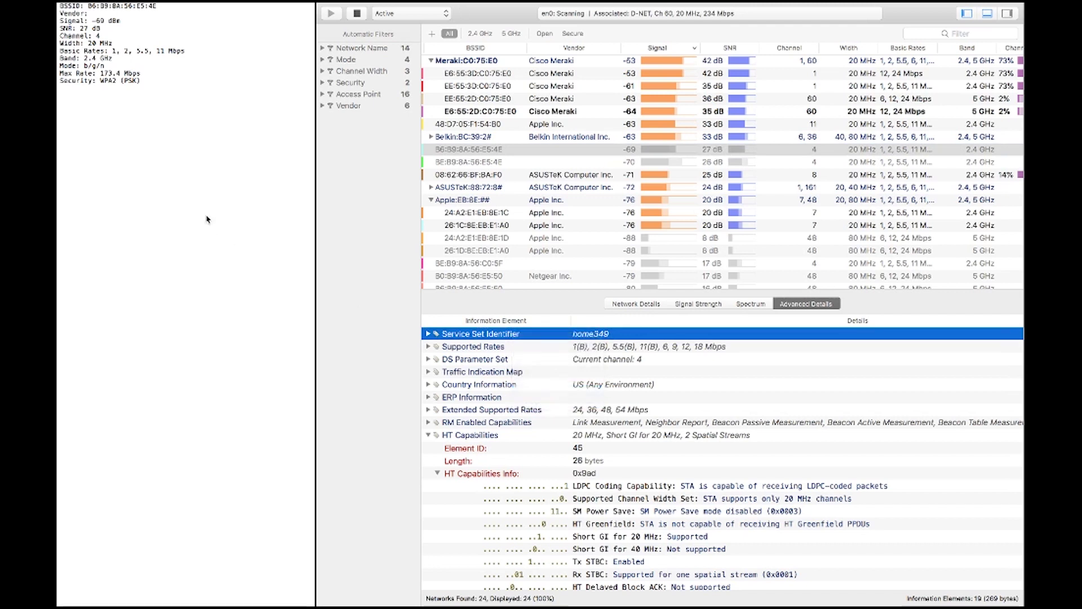
{"action": "left_click", "coordinate": [206, 217]}
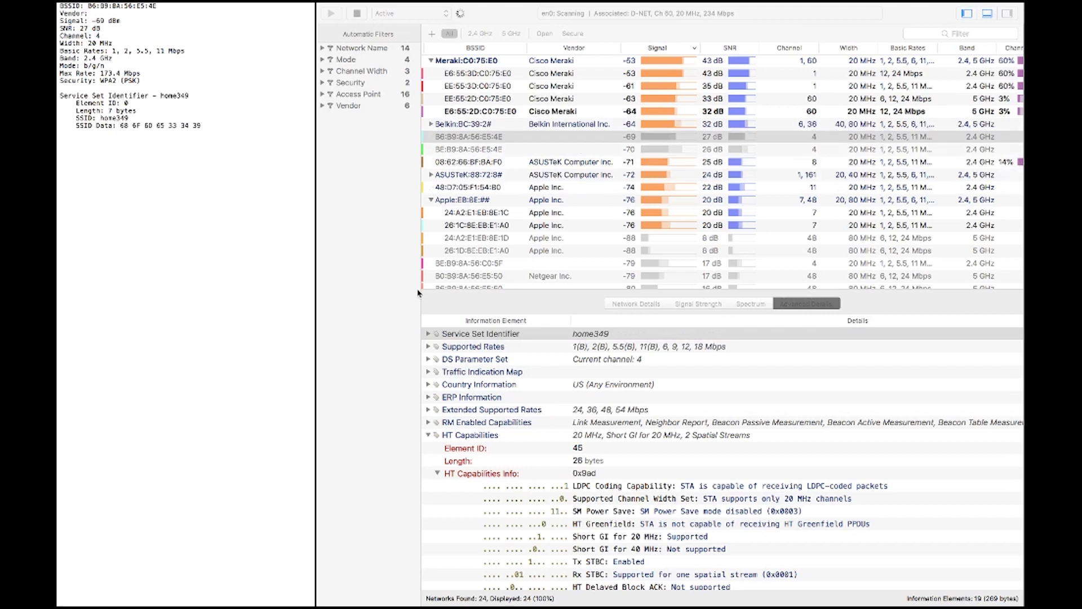
{"action": "left_click", "coordinate": [505, 336]}
{"action": "right_click", "coordinate": [505, 336]}
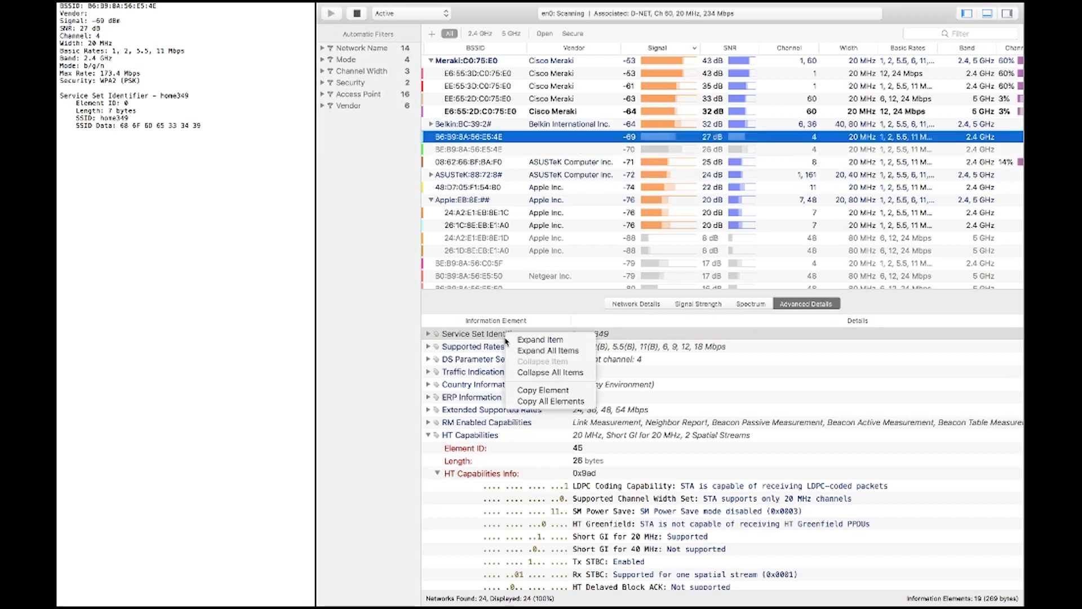
{"action": "left_click", "coordinate": [542, 401]}
{"action": "left_click", "coordinate": [188, 275]}
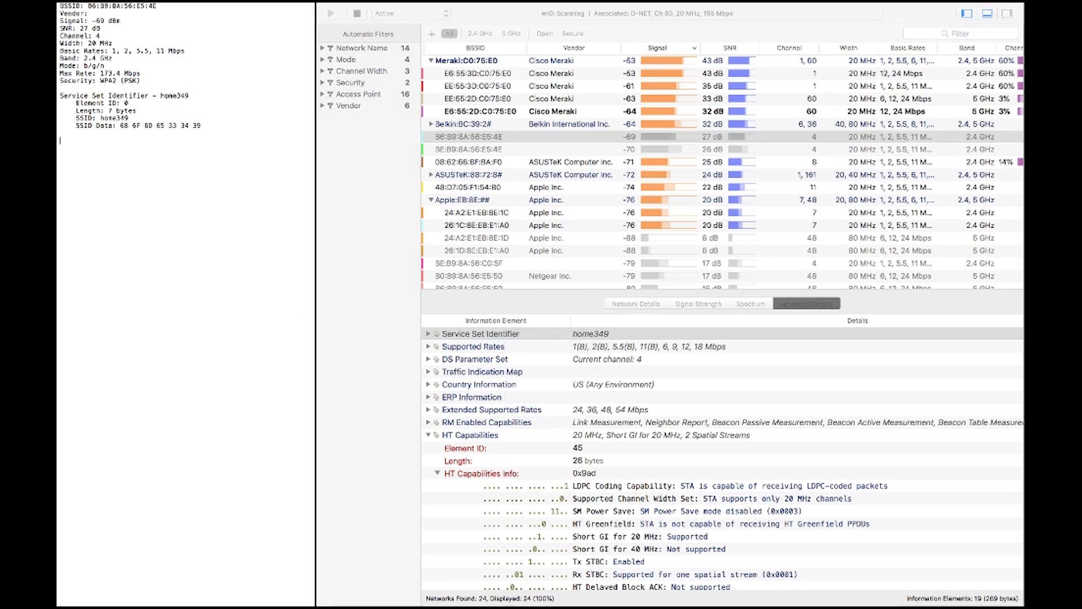
{"action": "key", "text": "super+v"}
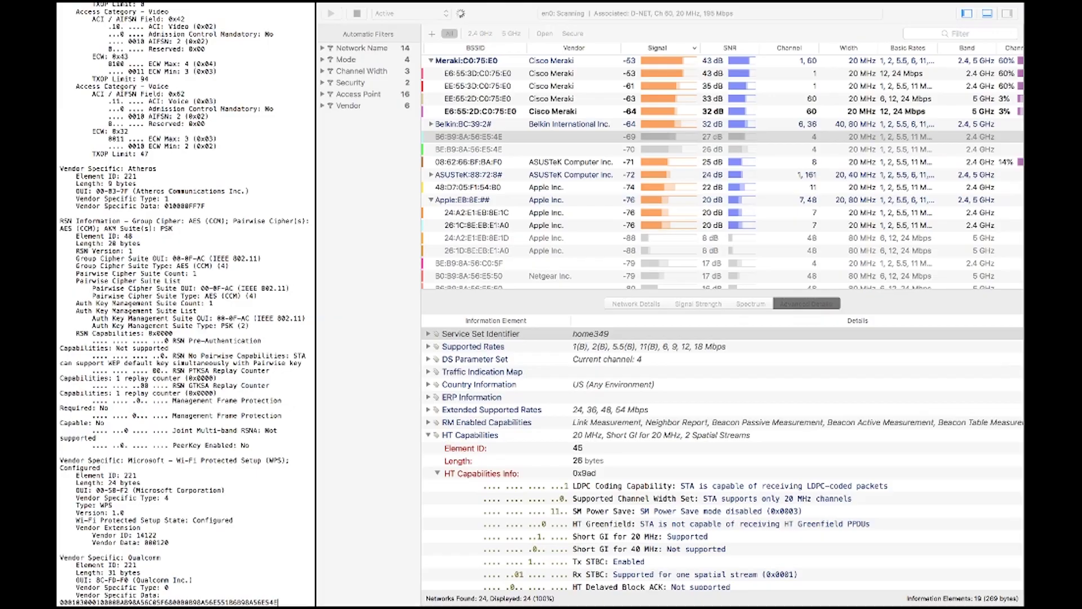
{"action": "scroll", "coordinate": [199, 112], "scroll_direction": "up", "scroll_amount": 20}
{"action": "scroll", "coordinate": [199, 112], "scroll_direction": "down", "scroll_amount": 20}
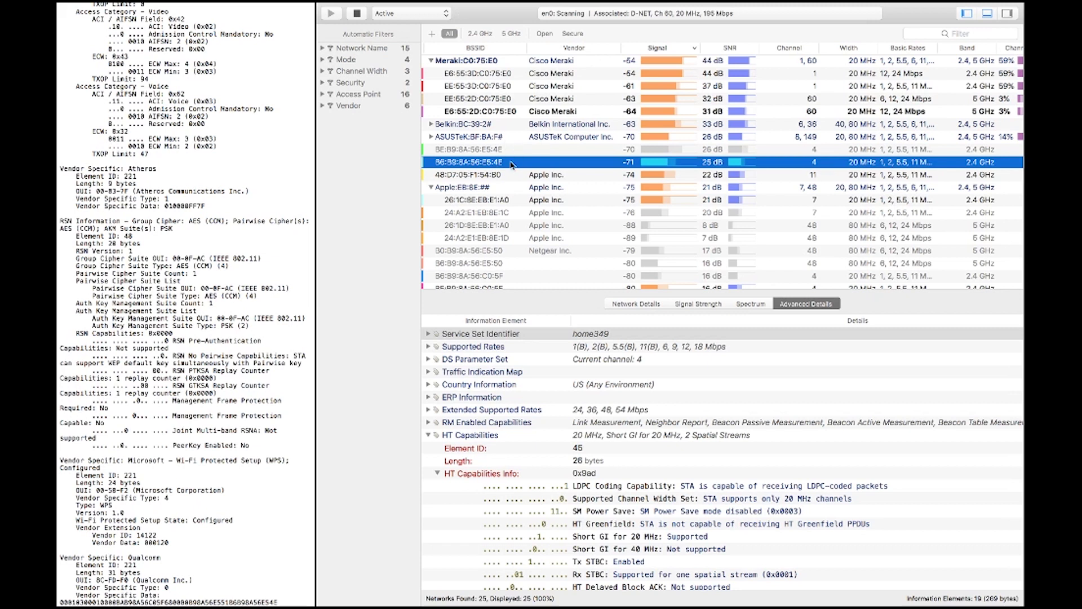
- Add an Annotations column to the scan table from the column header options
{"action": "right_click", "coordinate": [511, 163]}
{"action": "left_click", "coordinate": [501, 165]}
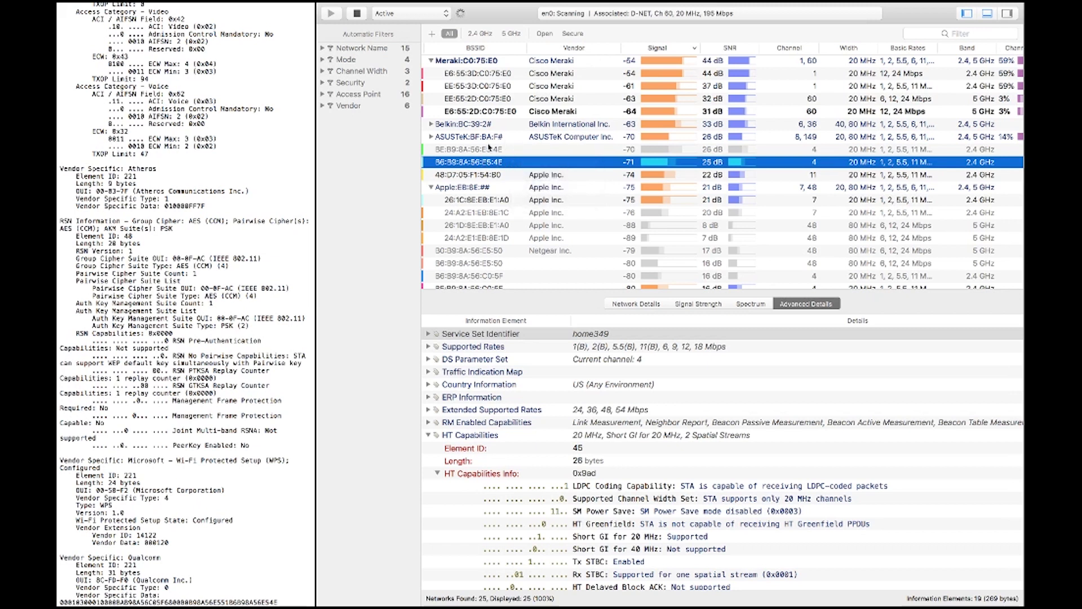
{"action": "right_click", "coordinate": [548, 45]}
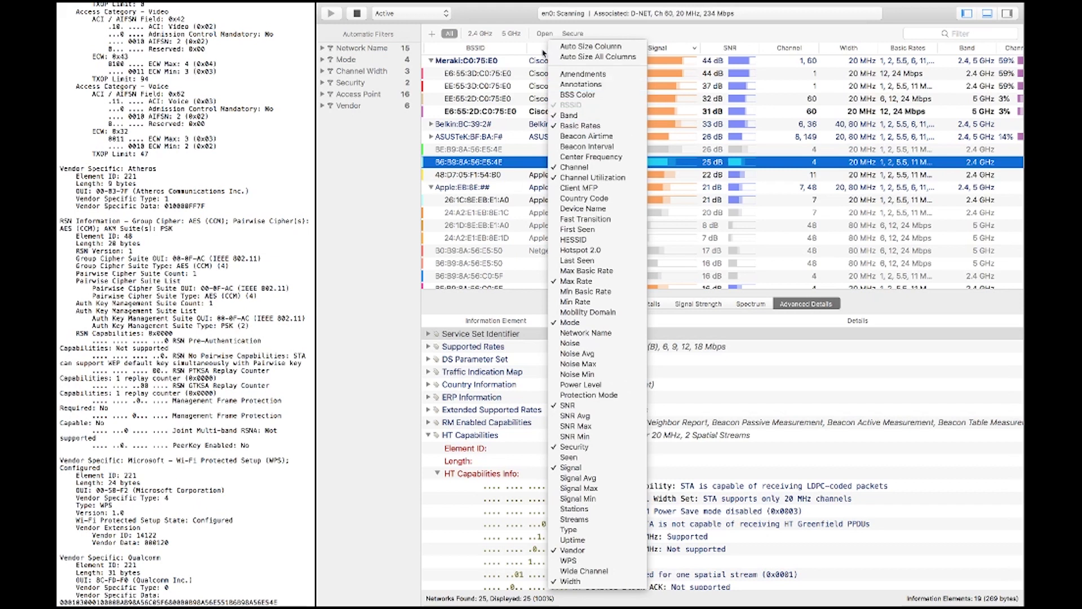
{"action": "right_click", "coordinate": [538, 51]}
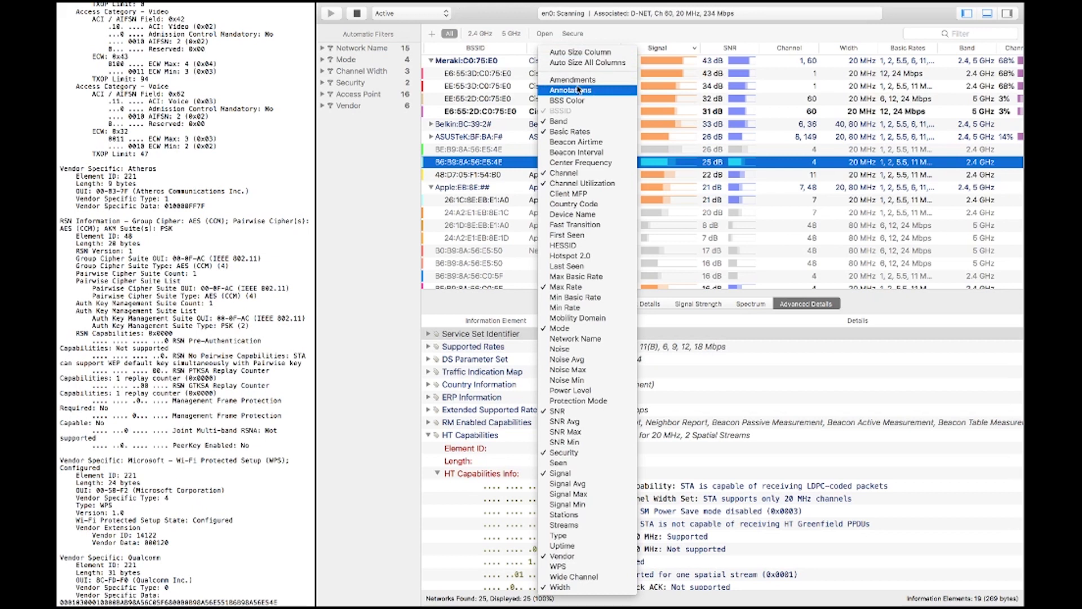
{"action": "left_click", "coordinate": [582, 91]}
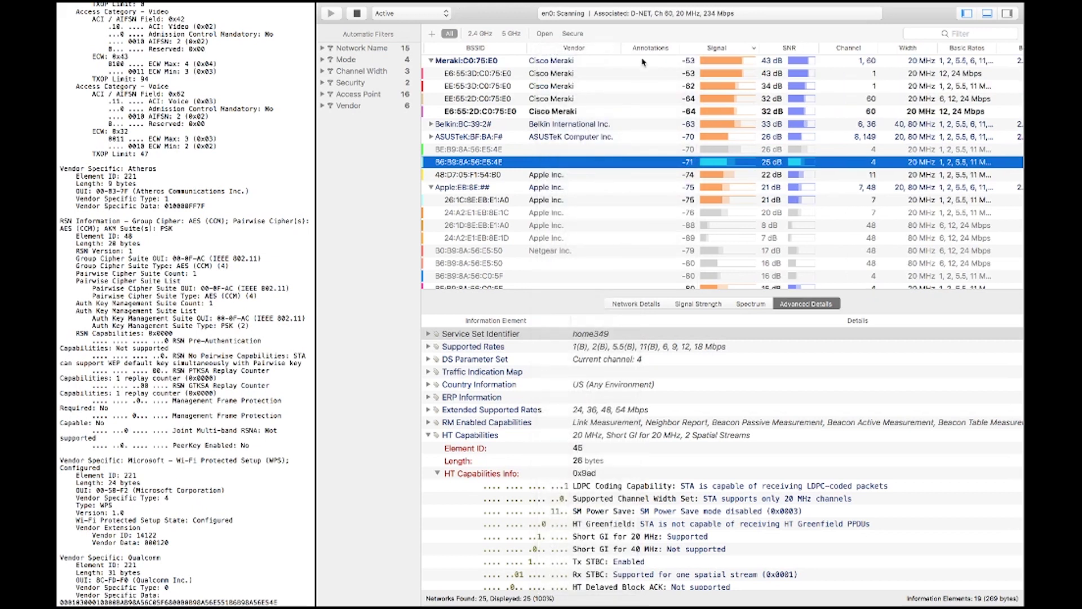
{"action": "double_click", "coordinate": [635, 161]}
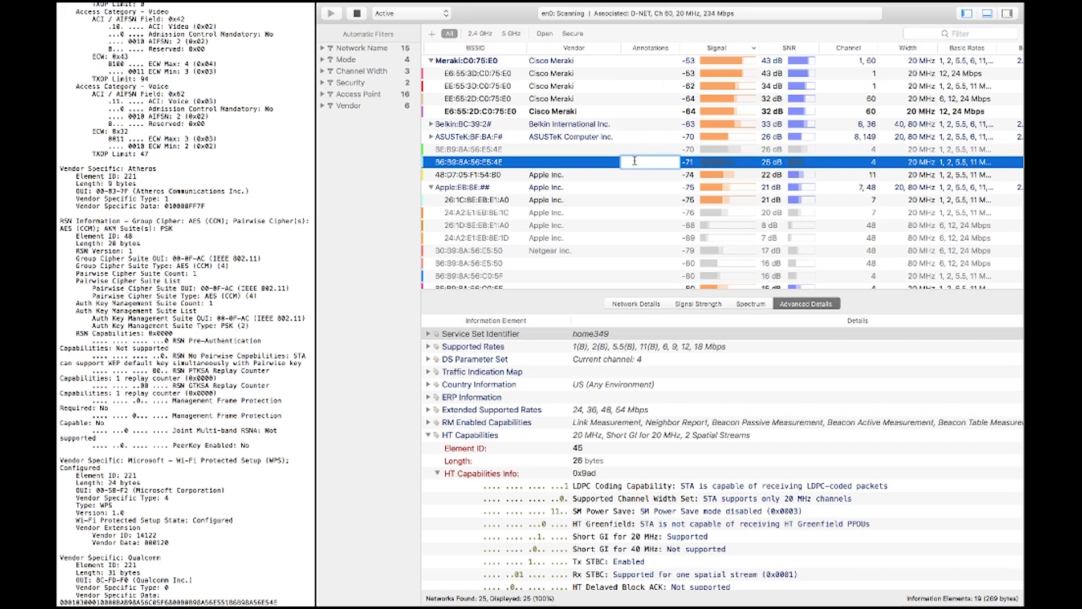
{"action": "type", "text": "Rogue AP"}
{"action": "key", "text": "Return"}
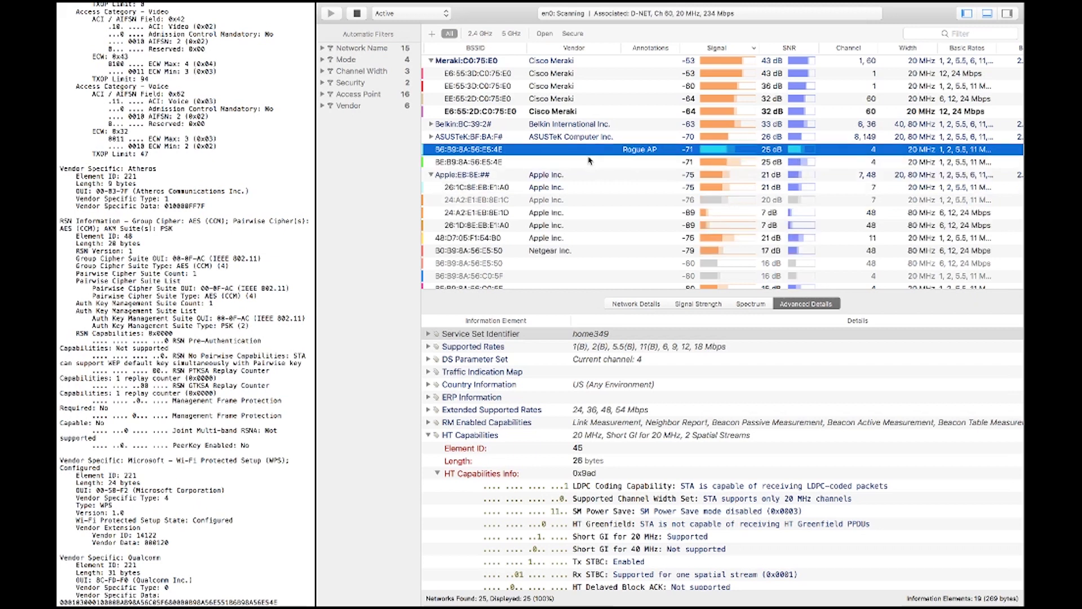